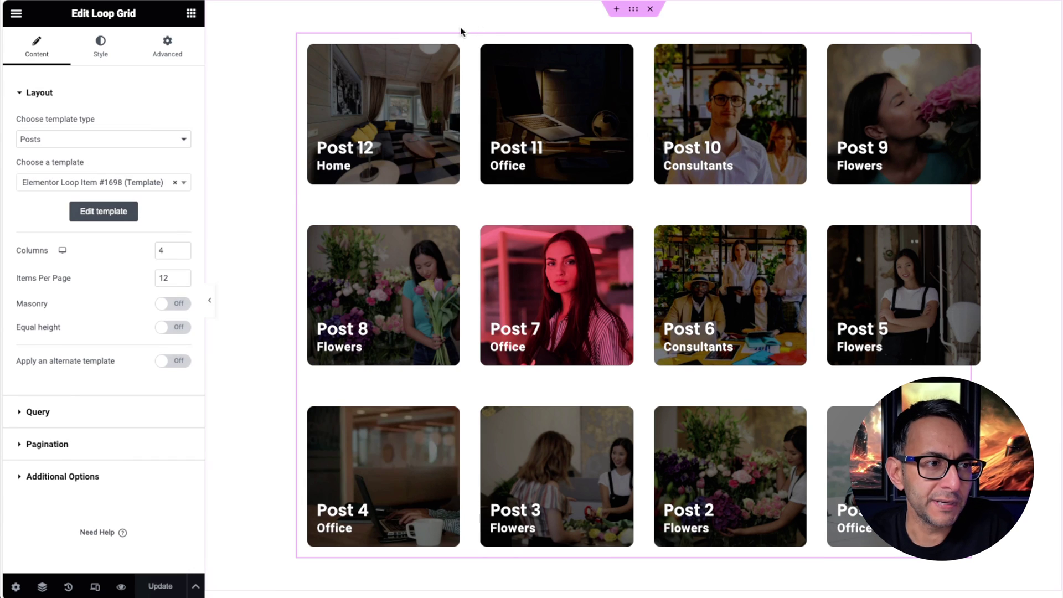
Open the loop item template behind the Post 12 card in the Loop Grid for editing
left_click(399, 49)
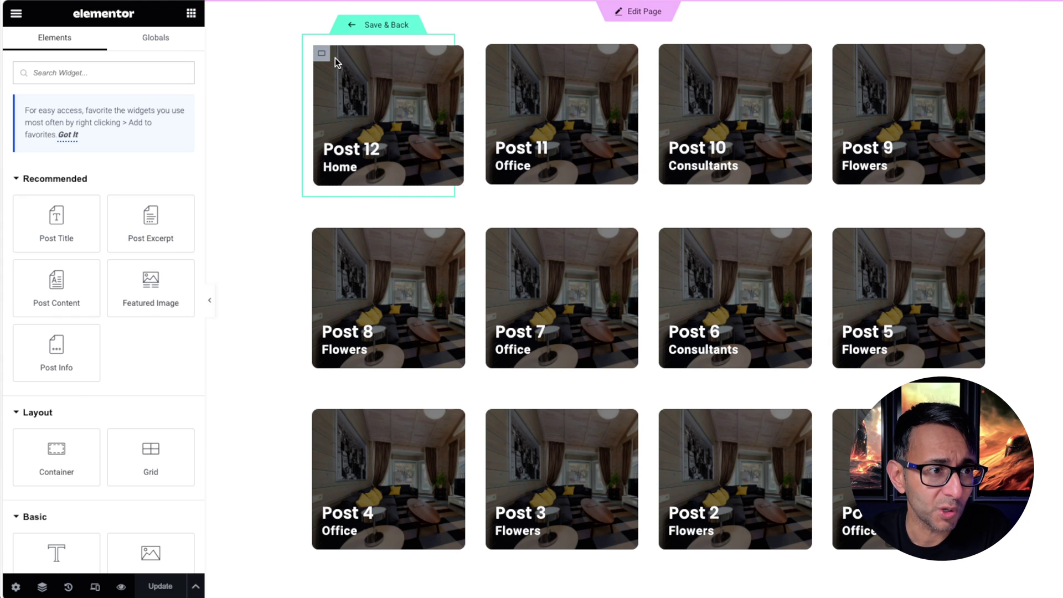
Show the Navigator, expand Container, check Post Title and Post Info, then reselect the card container
left_click_drag(323, 54, 324, 58)
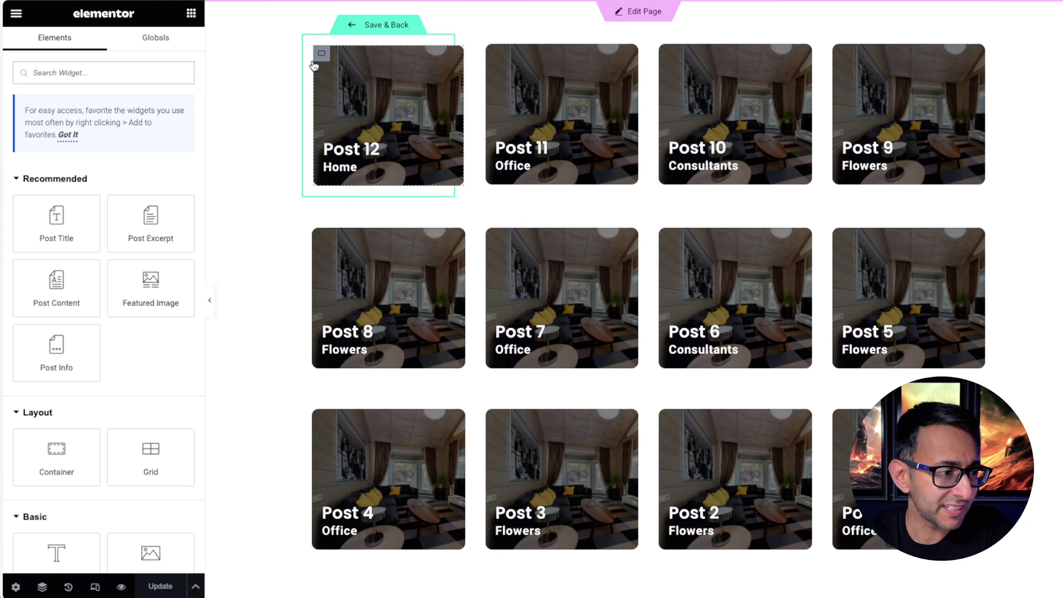
left_click(42, 586)
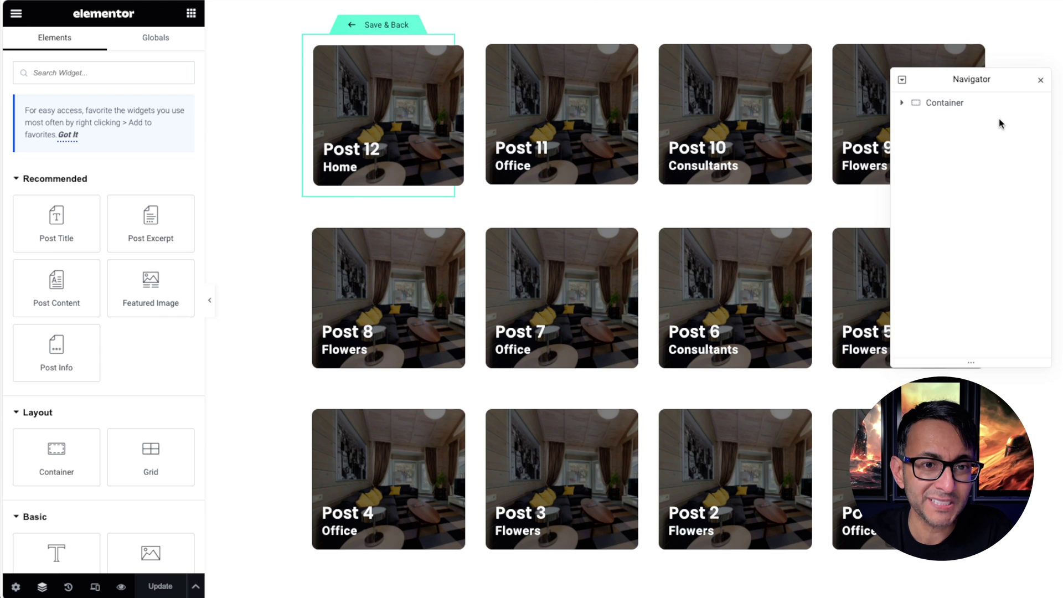
left_click_drag(996, 80, 877, 79)
left_click(786, 104)
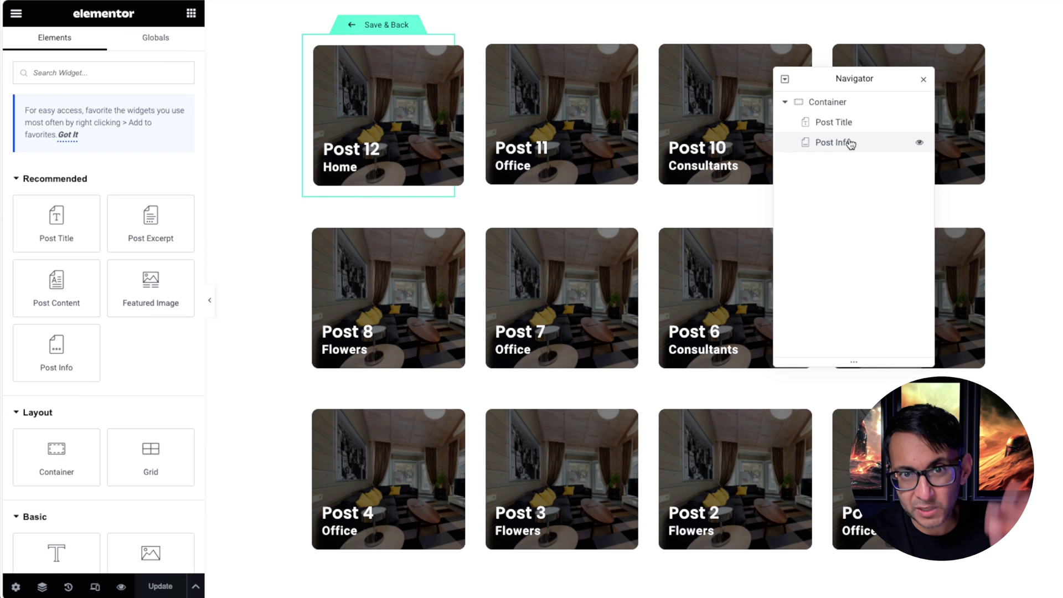
left_click(843, 102)
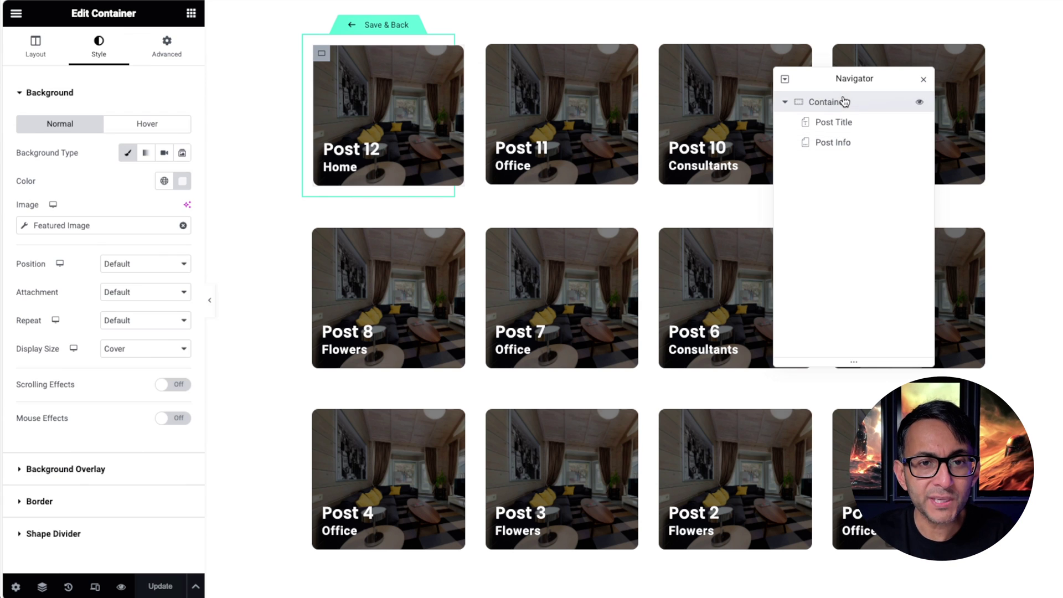
left_click(845, 125)
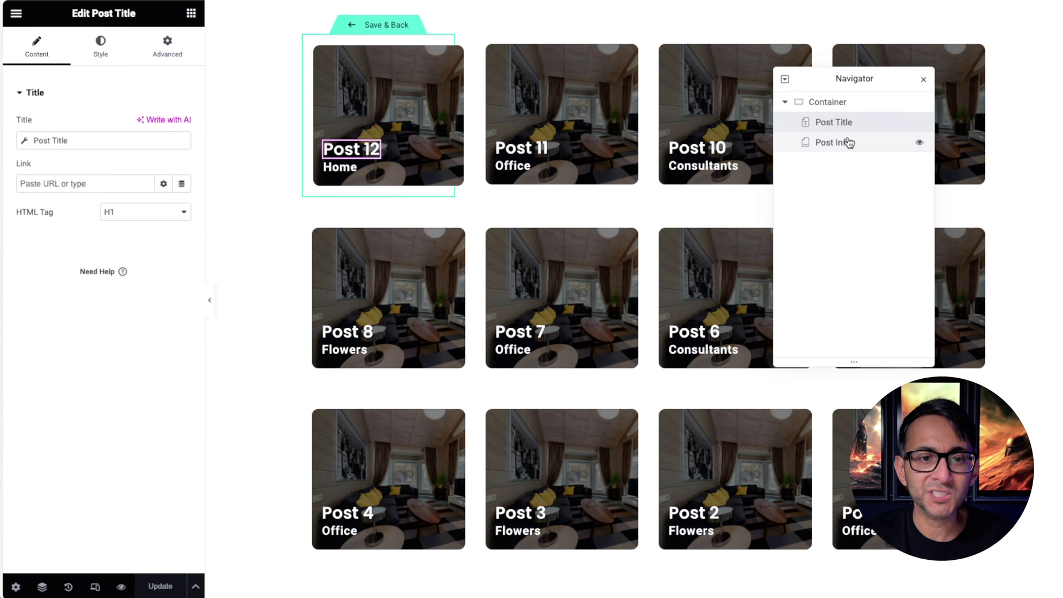
left_click(848, 143)
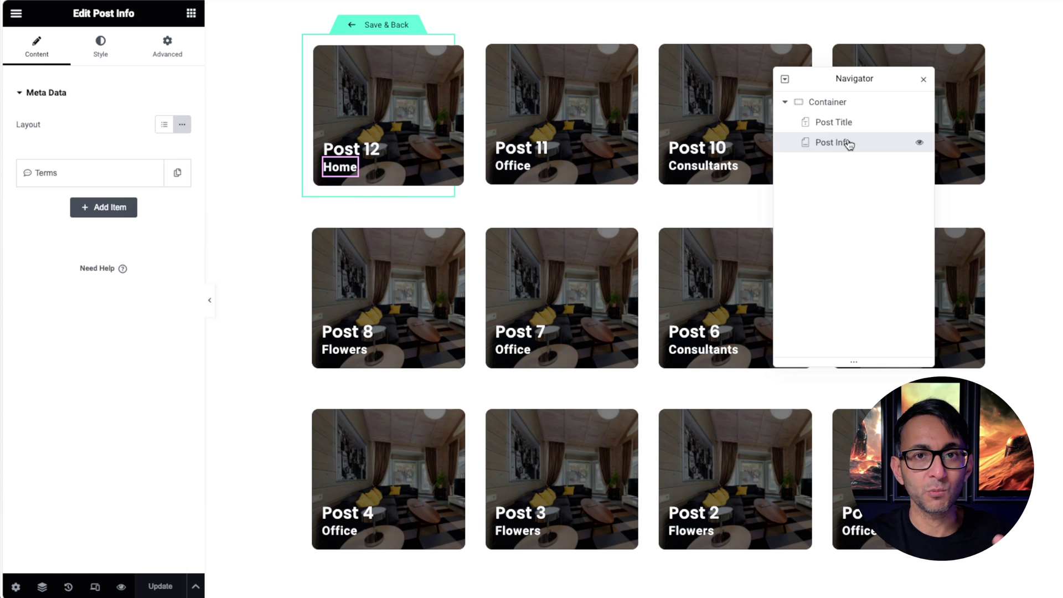
left_click(842, 104)
left_click(98, 51)
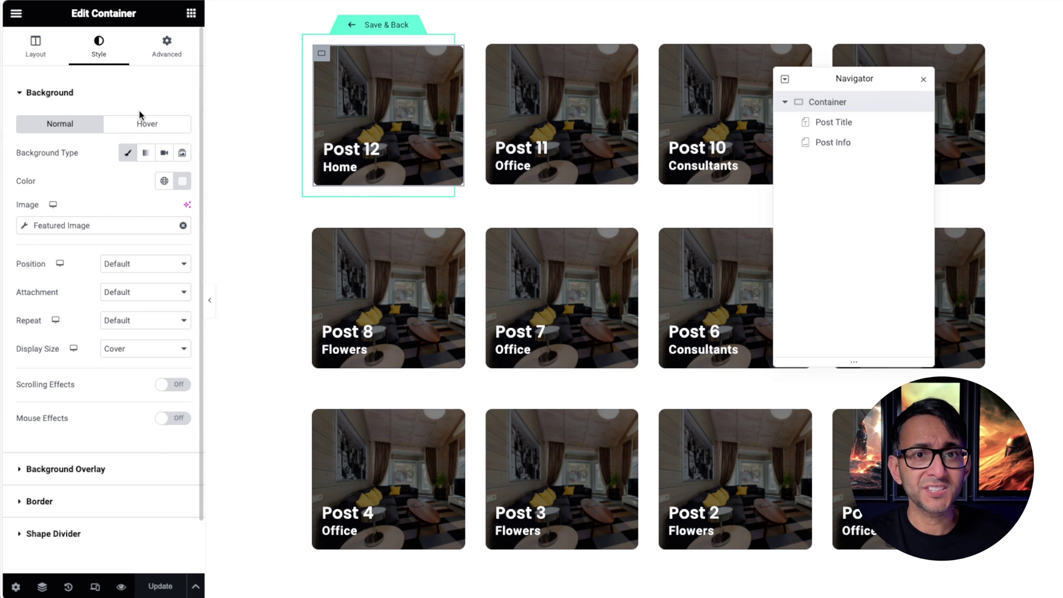
left_click(182, 226)
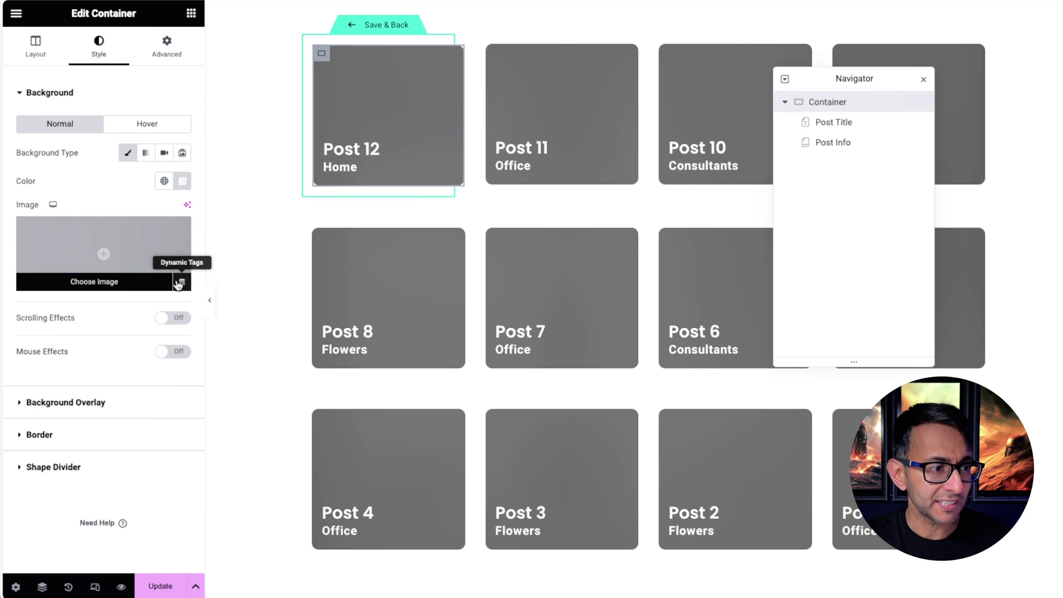
left_click(182, 283)
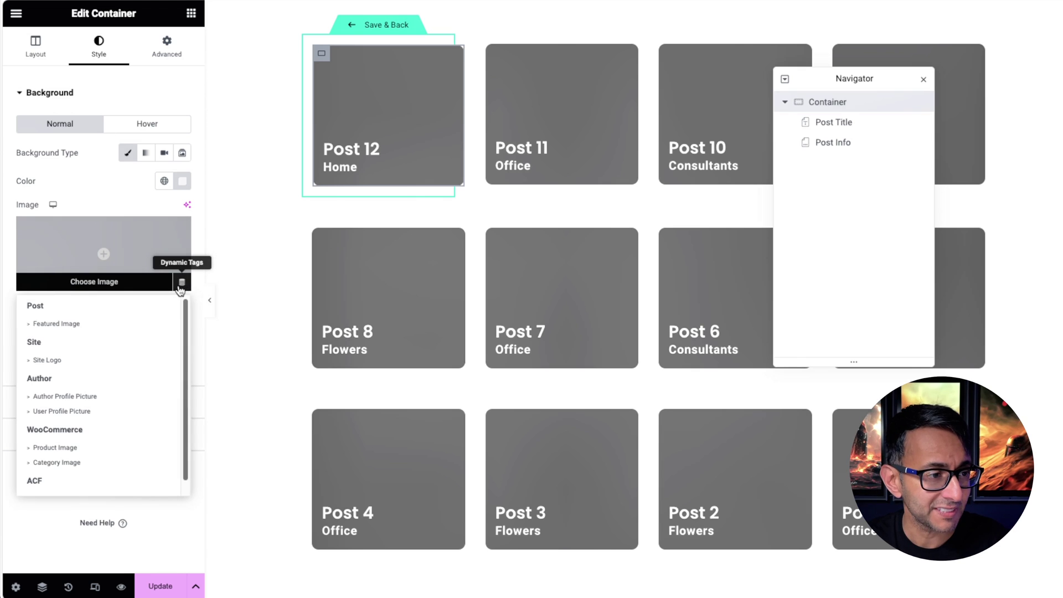
left_click(90, 331)
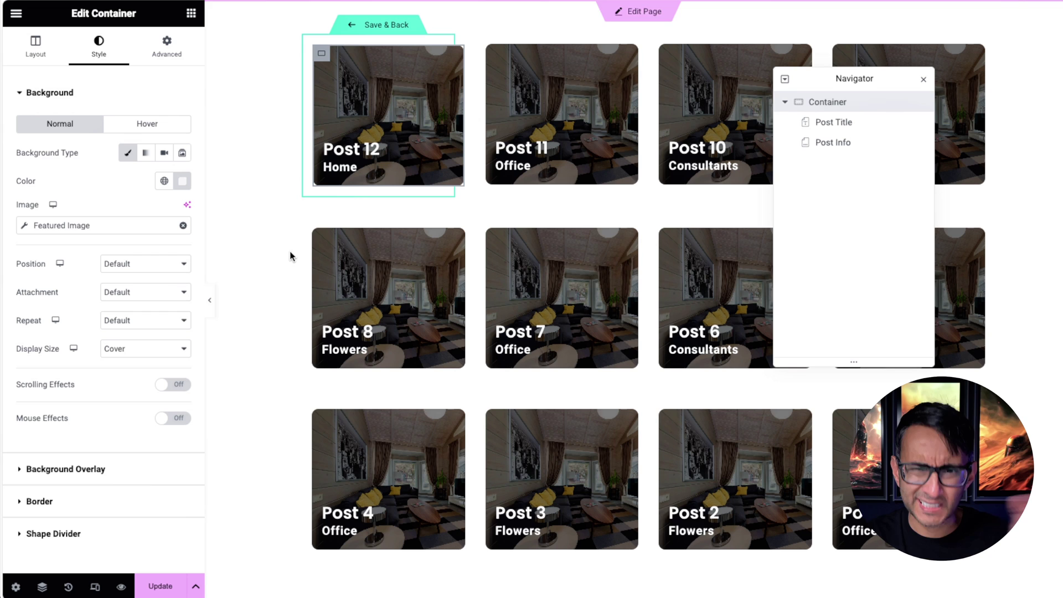
Expand Background Overlay and switch its blend mode to Normal, then back to Multiply
left_click(121, 469)
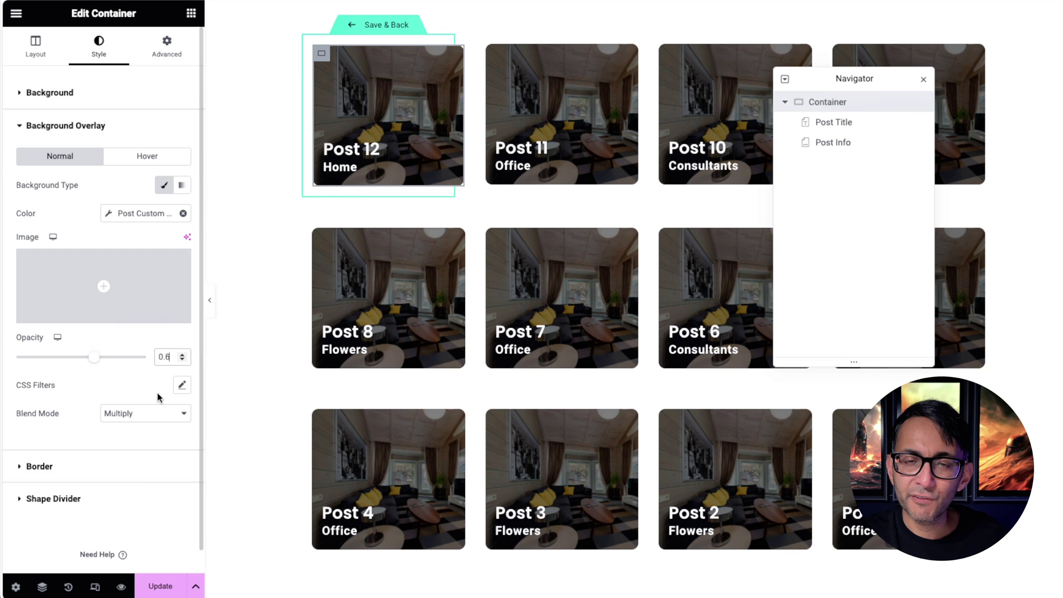
left_click(138, 414)
left_click(141, 401)
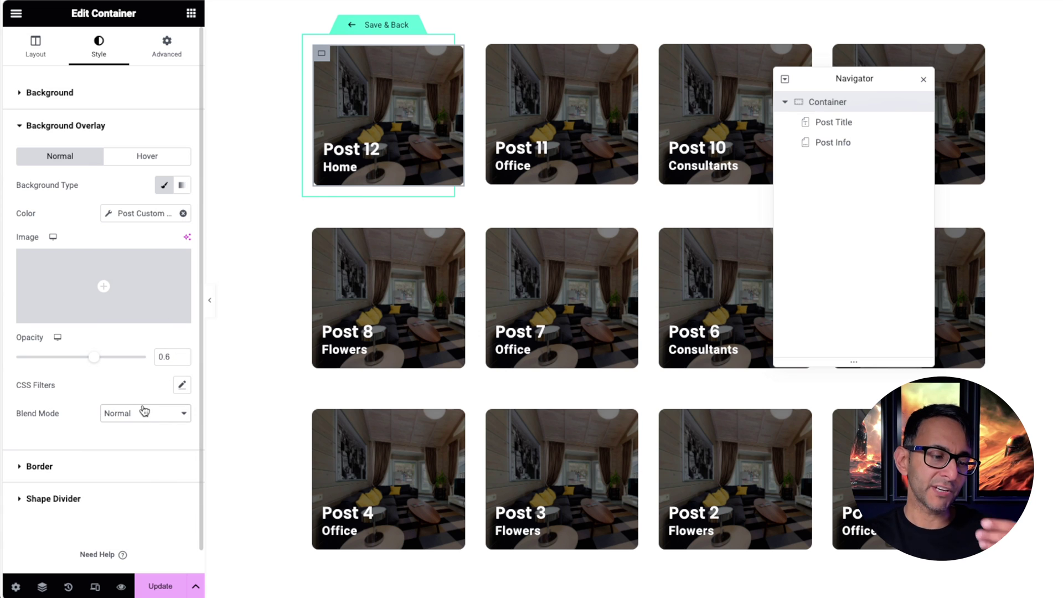
left_click(144, 412)
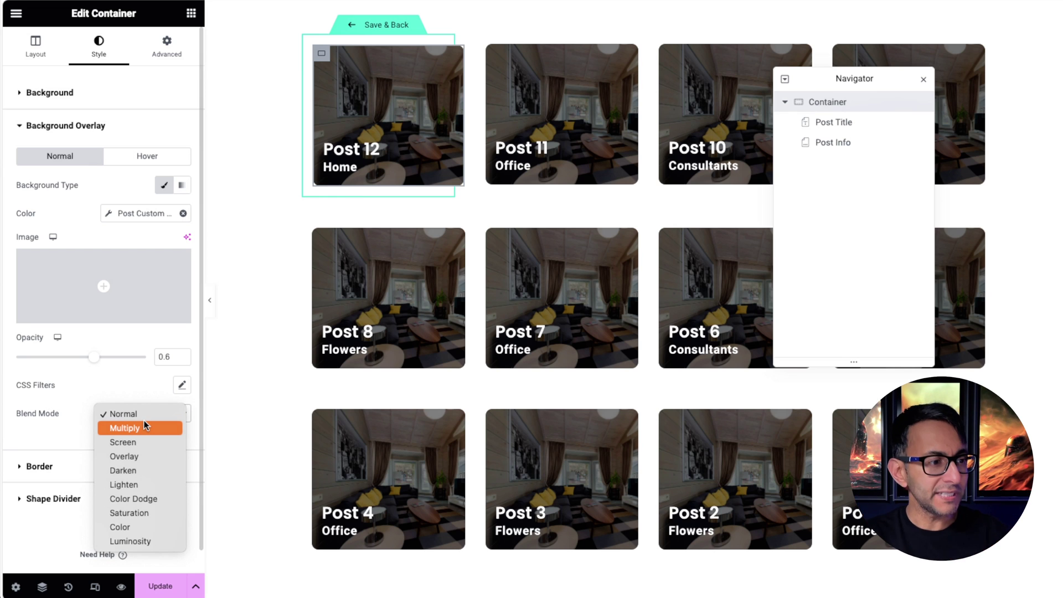
left_click(140, 429)
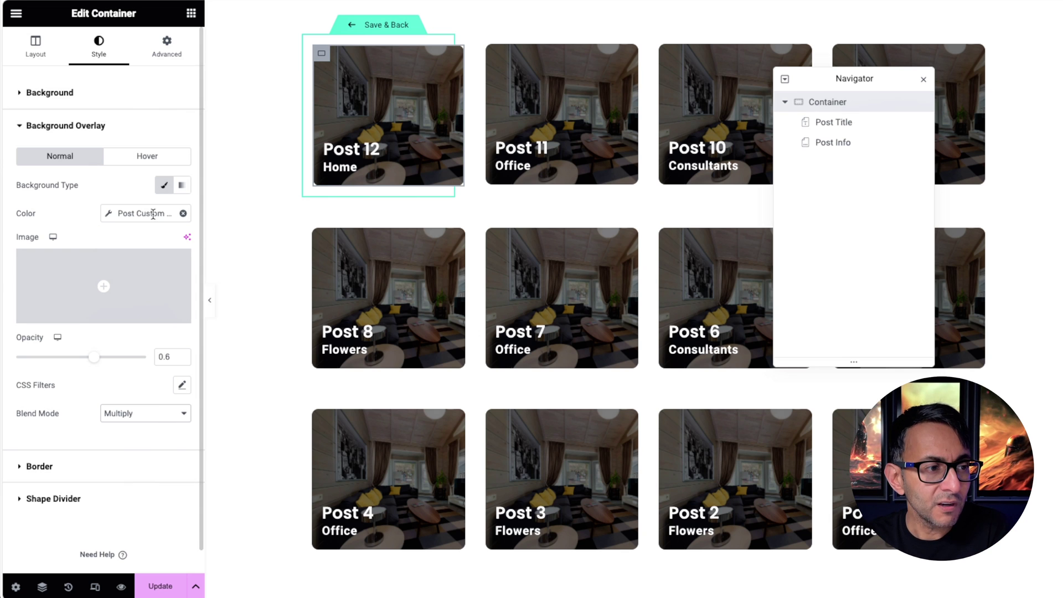
Replace the overlay colour's custom field source with the pink Accent global colour
left_click(182, 214)
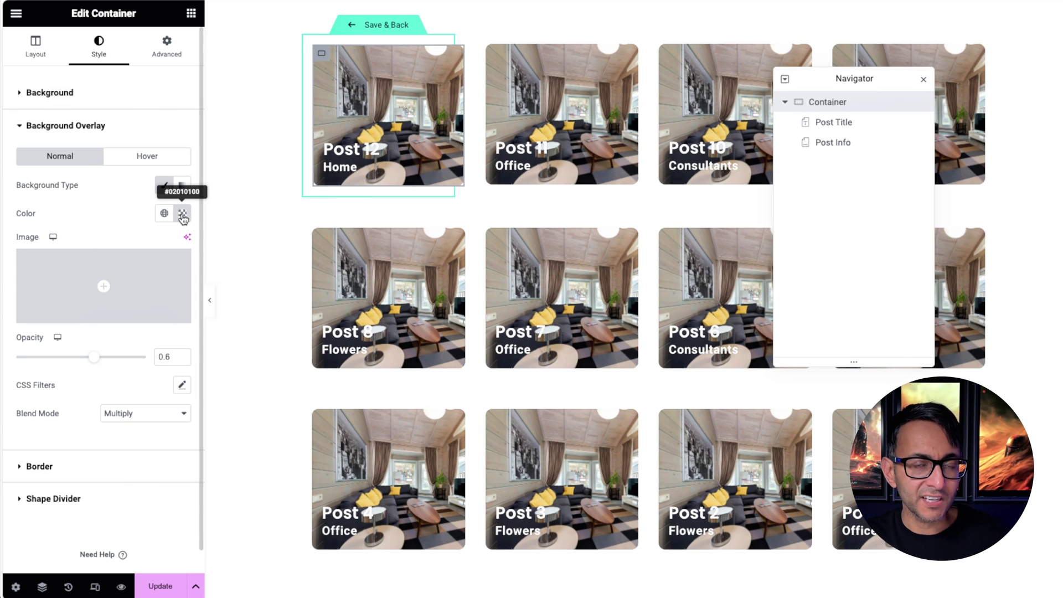
left_click(164, 213)
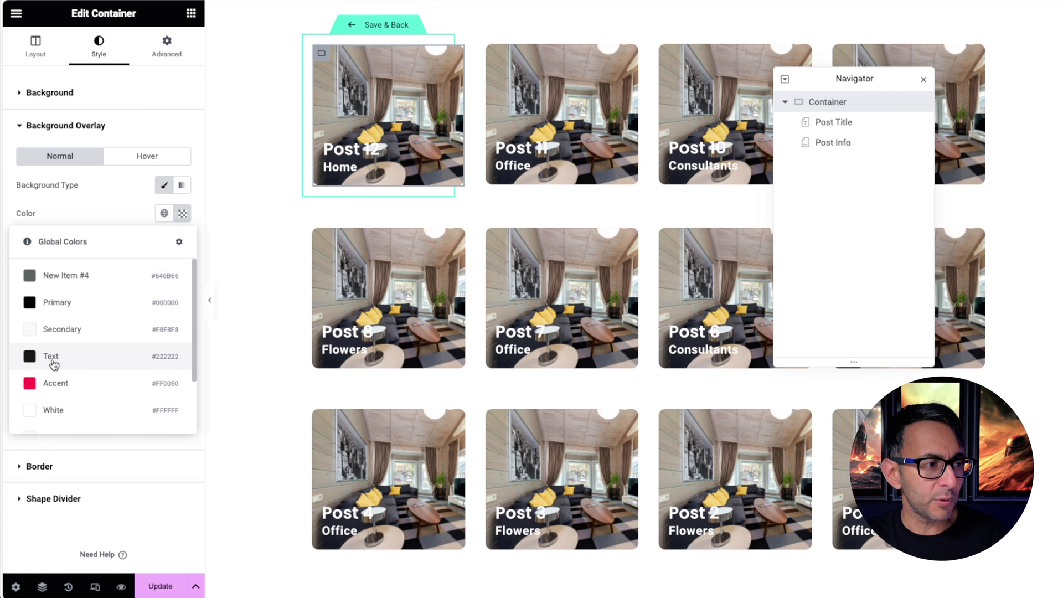
left_click(52, 373)
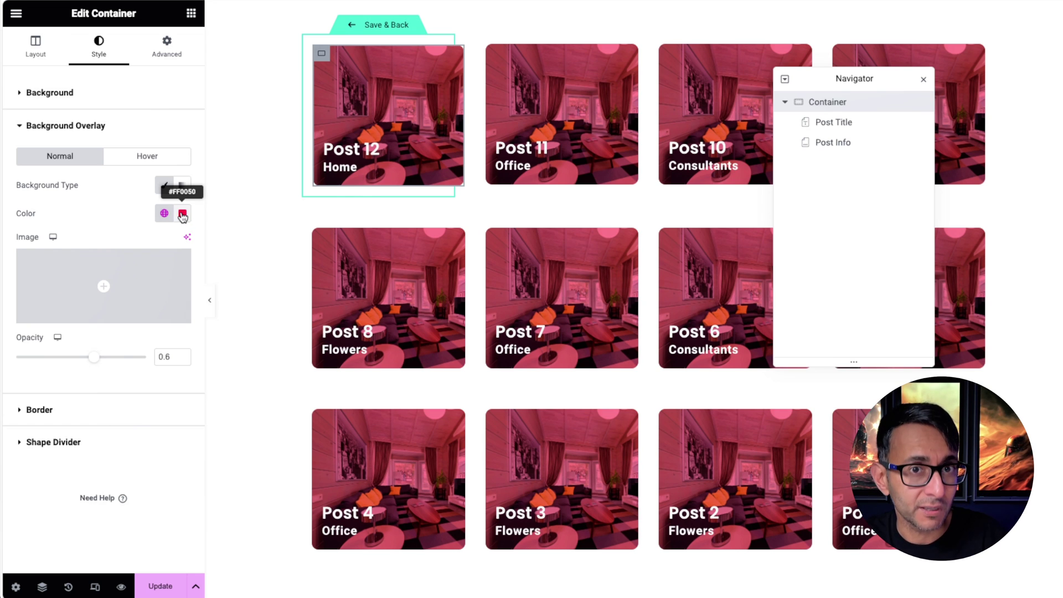
Clear the overlay colour and set its source to the Post Custom Field dynamic tag
left_click(182, 214)
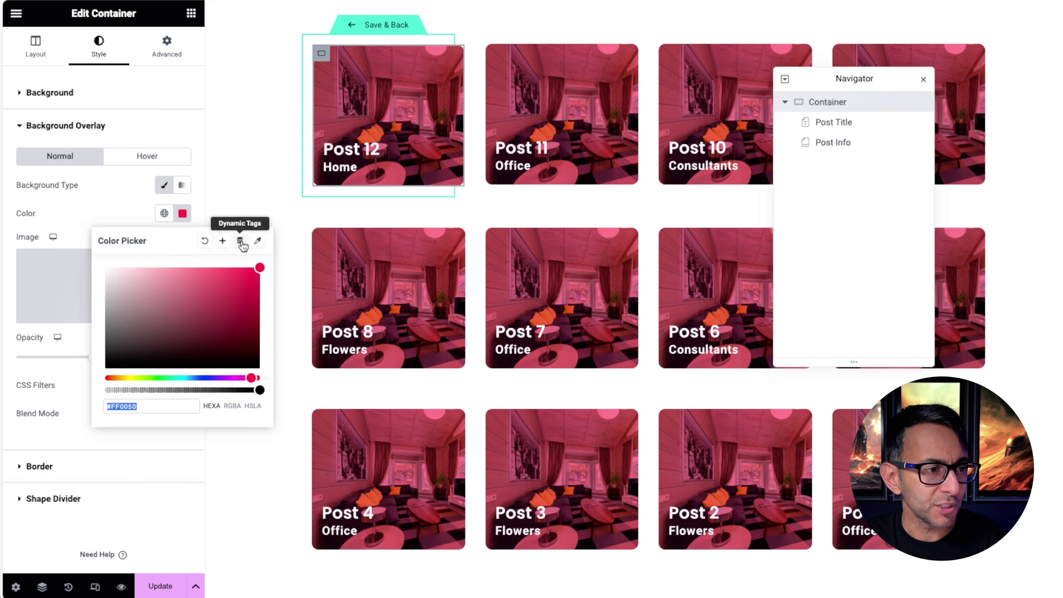
left_click(206, 240)
left_click(182, 214)
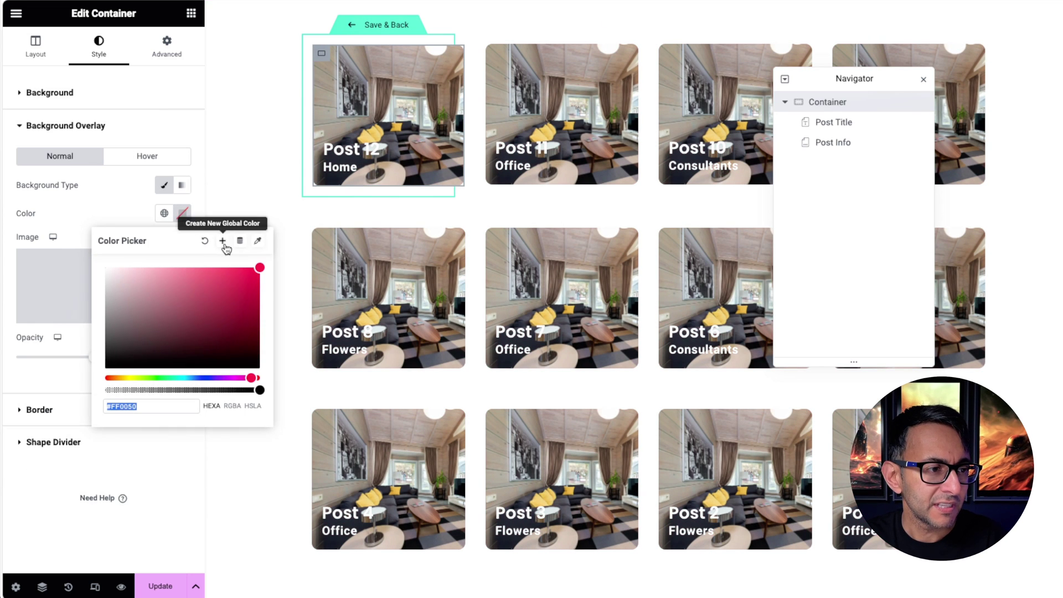
left_click(240, 241)
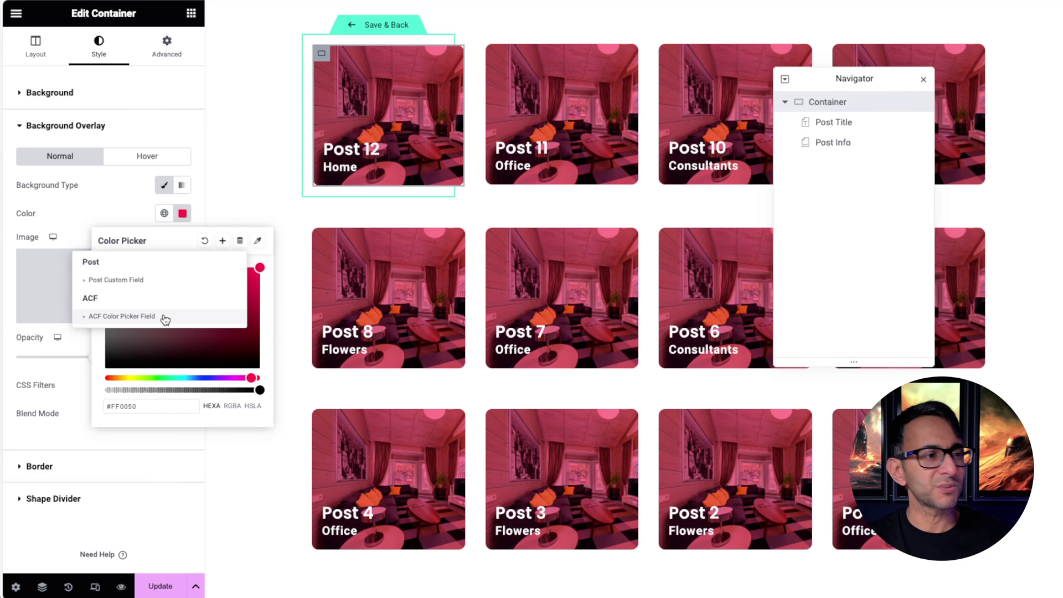
left_click(145, 283)
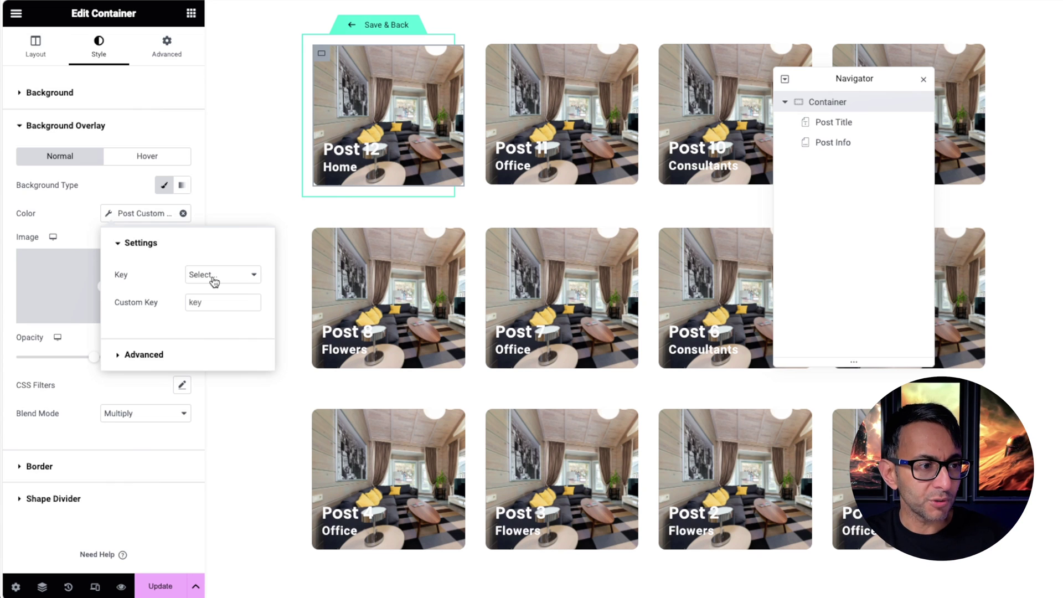
Browse the custom field Key list several times without choosing a key
left_click(215, 281)
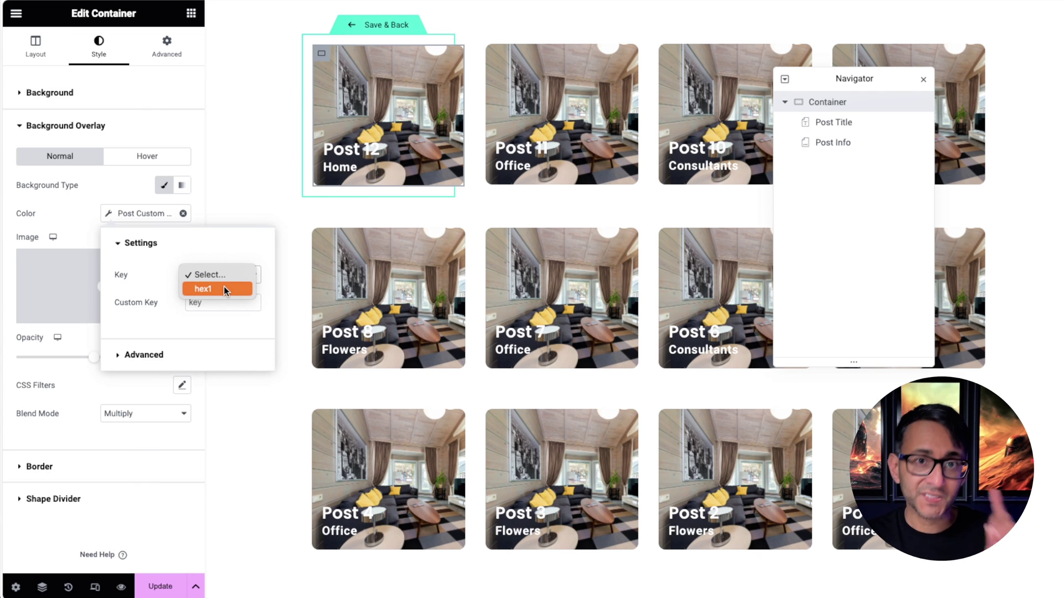
left_click(224, 288)
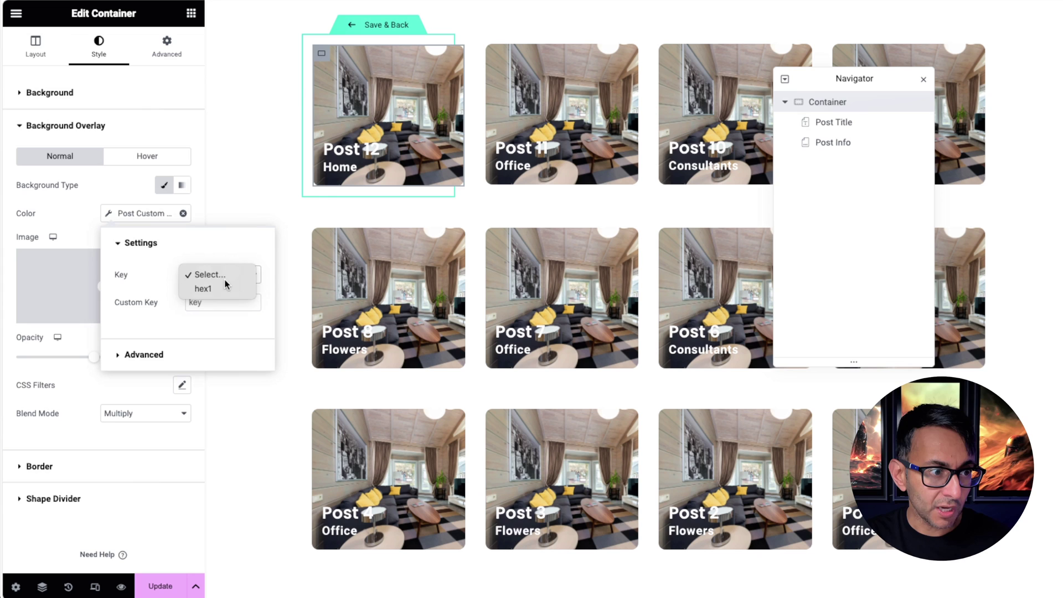
left_click(224, 275)
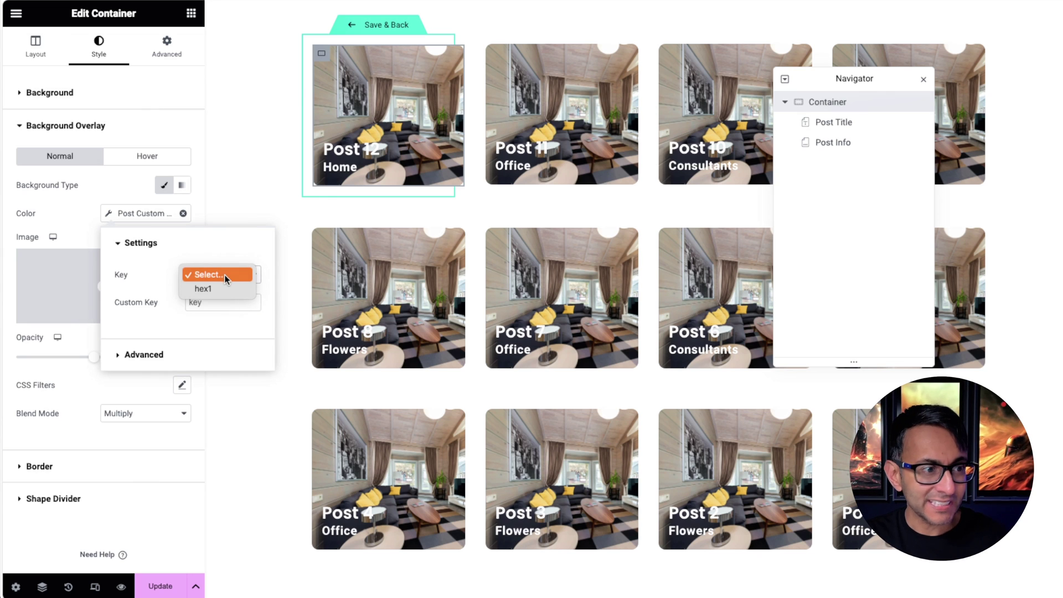
left_click(225, 275)
left_click(224, 275)
left_click(224, 274)
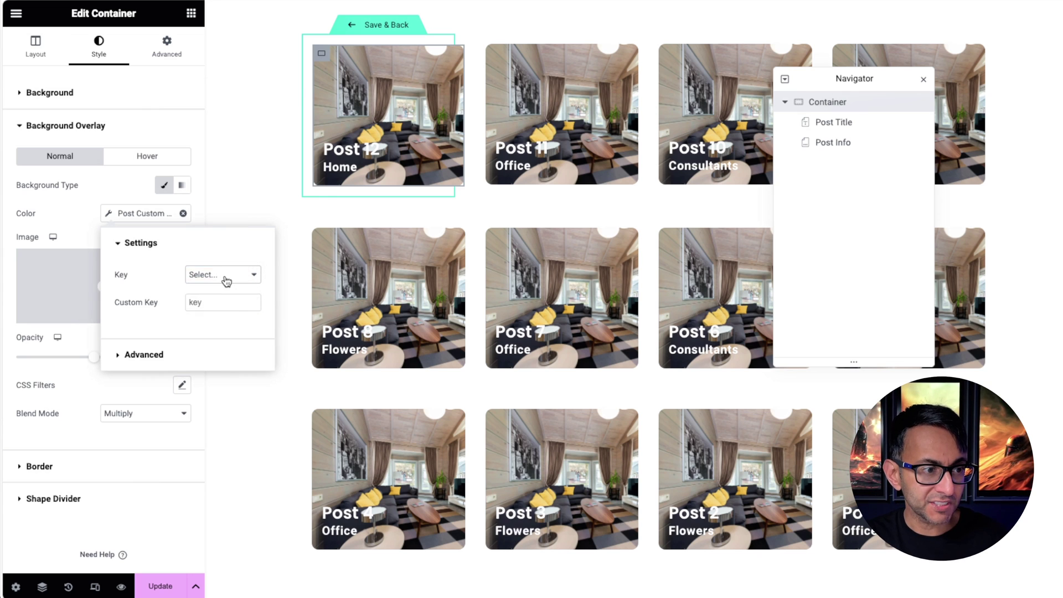
left_click(224, 275)
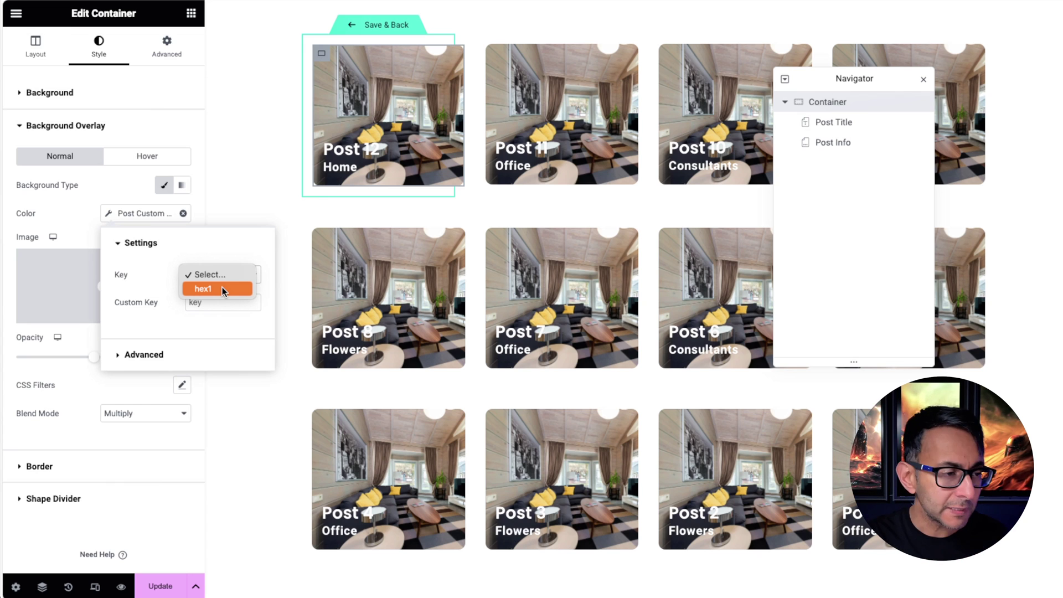
left_click(224, 275)
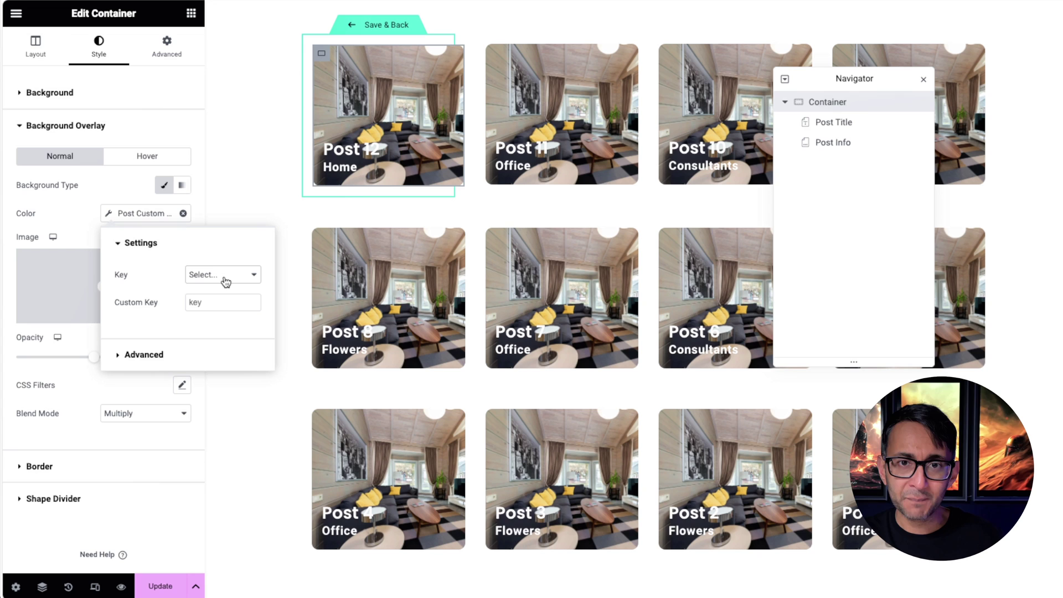
left_click(224, 277)
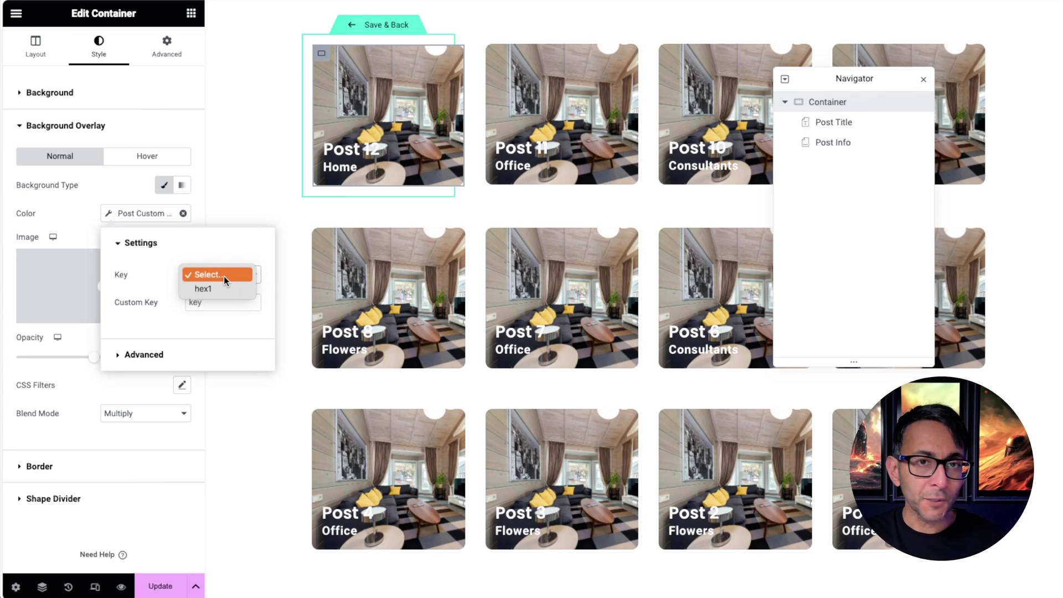
Set the overlay colour's Custom Key to hex1, then save the template and return
left_click(216, 302)
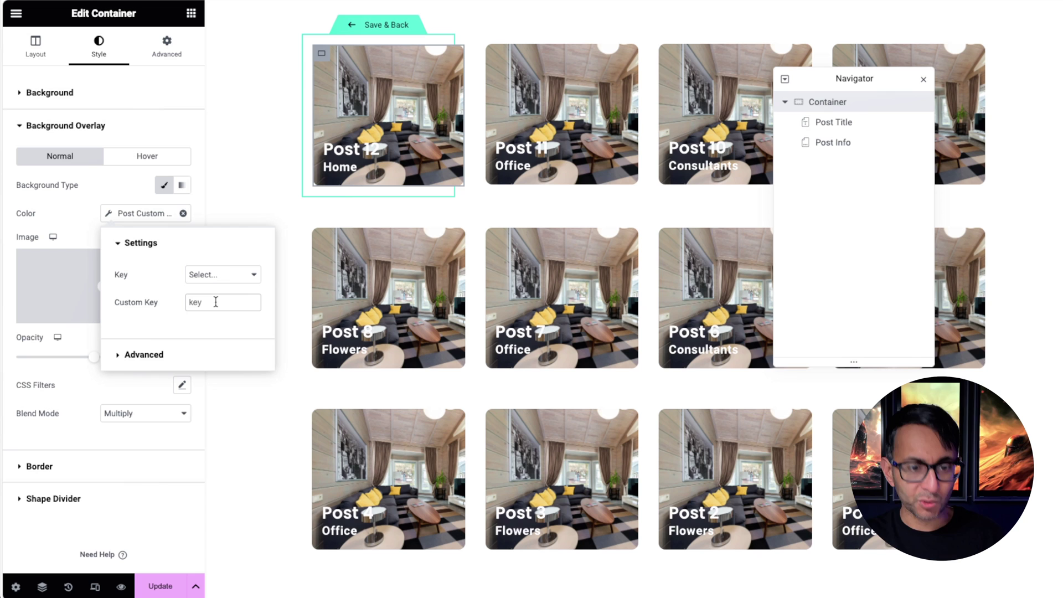
type("hex1")
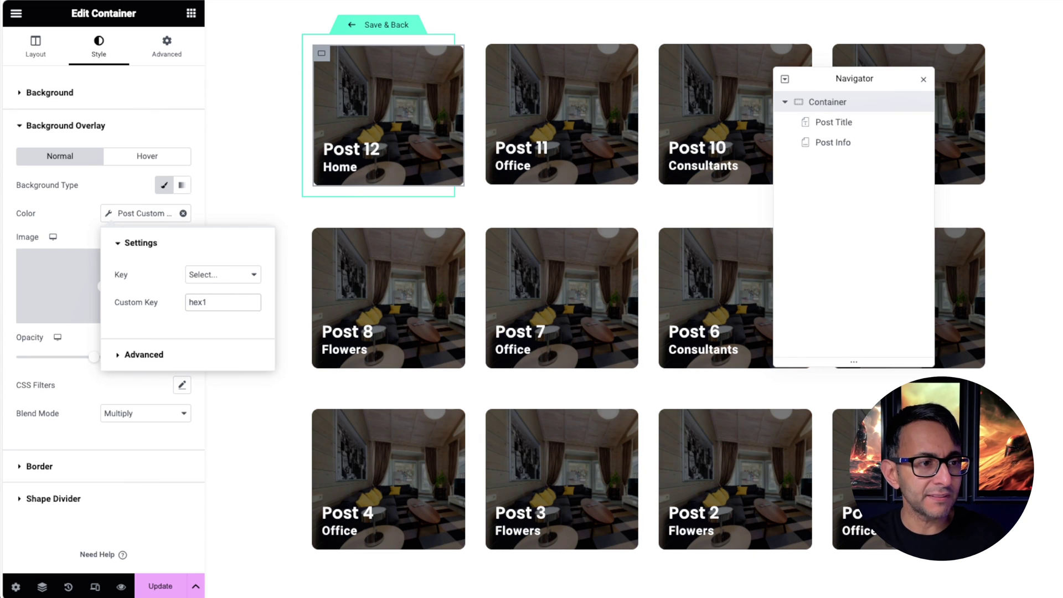
left_click(234, 275)
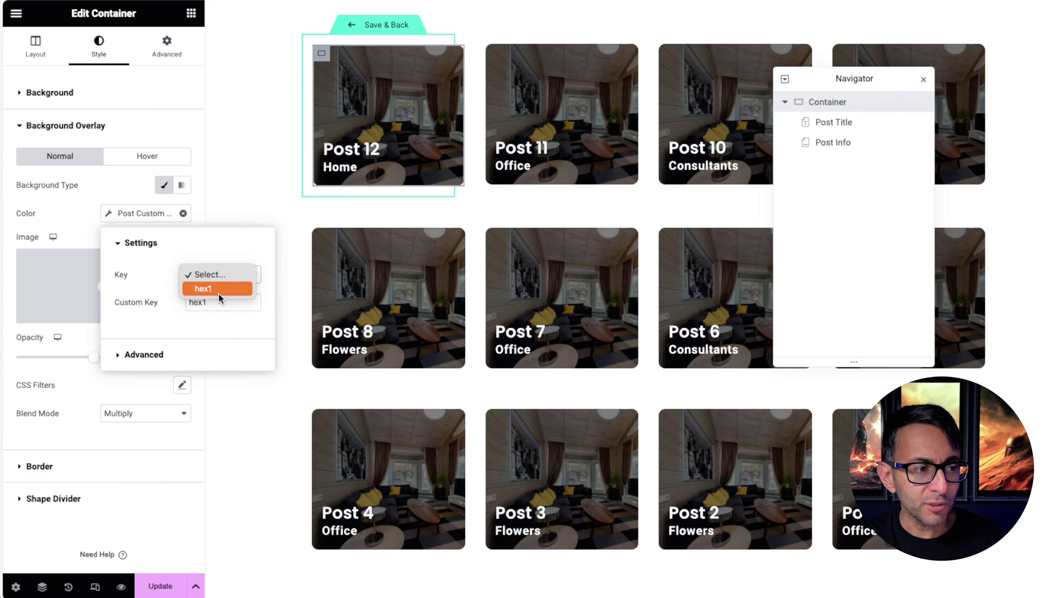
left_click(221, 288)
left_click(234, 273)
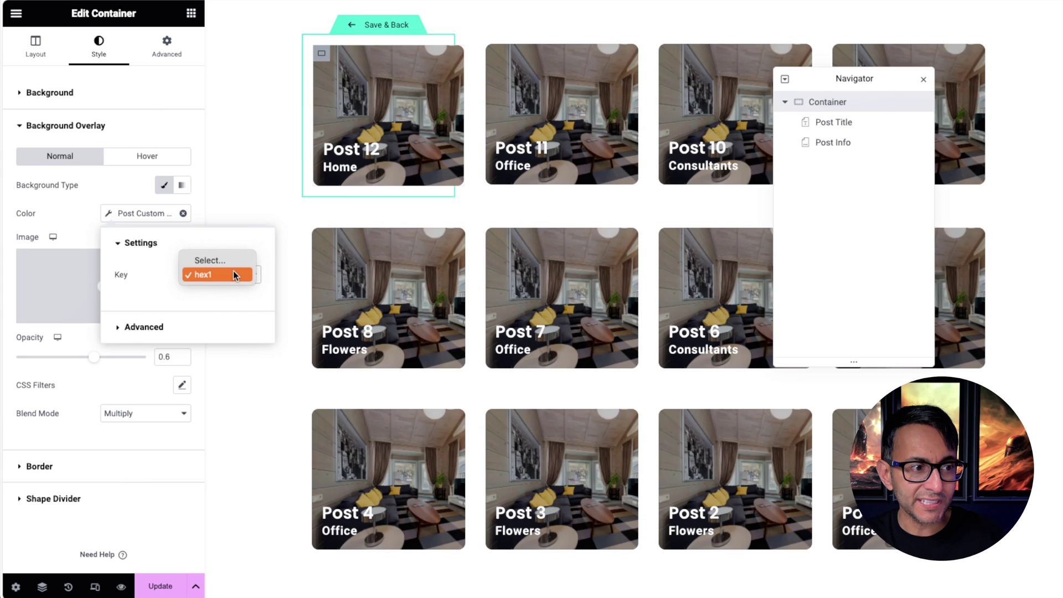
left_click(230, 261)
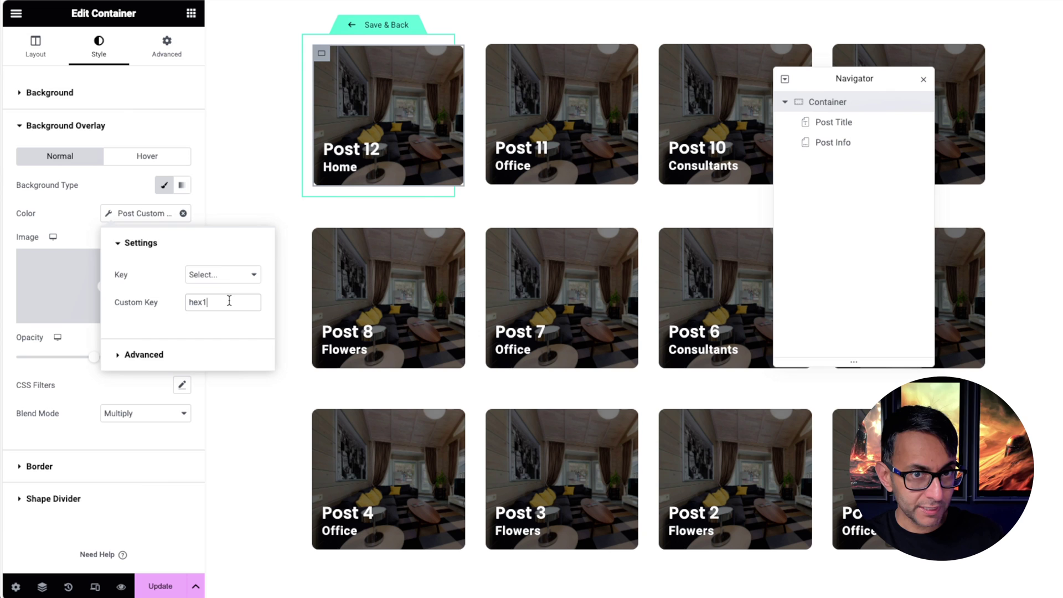
left_click(319, 405)
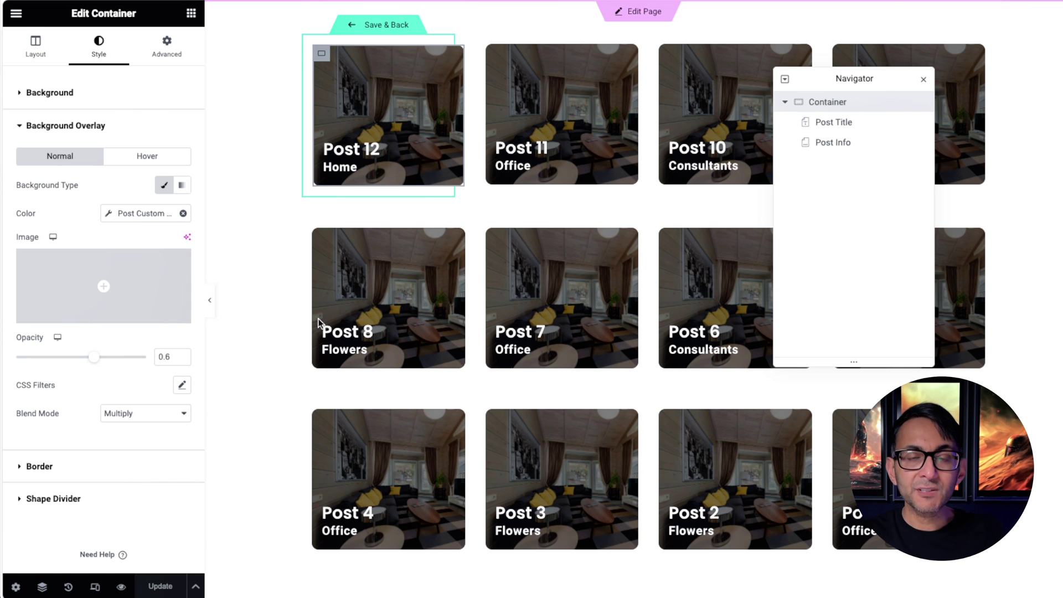
left_click(382, 27)
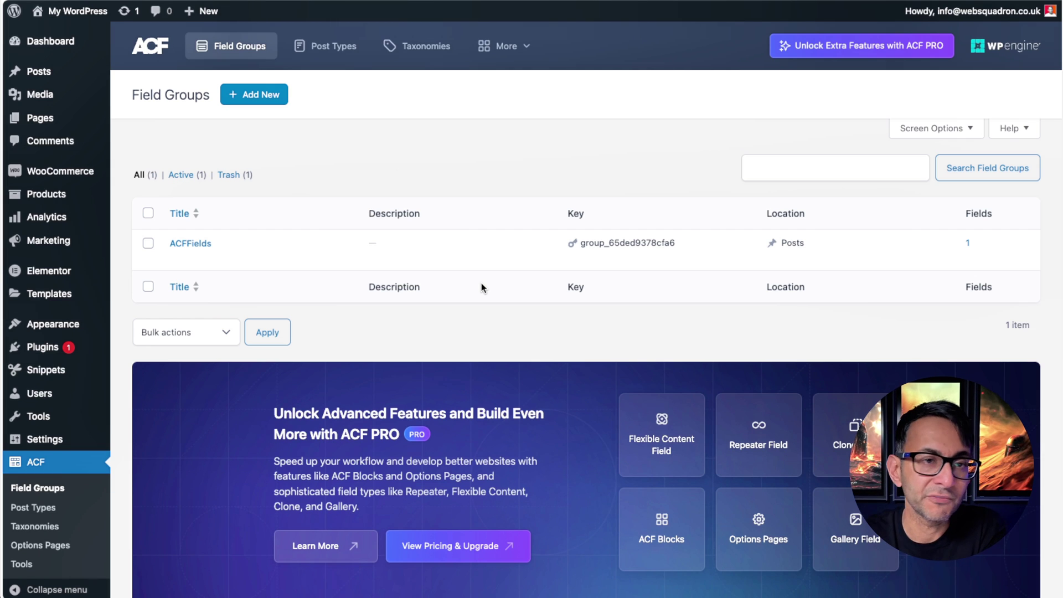
Edit the ACFFields group and expand Hex1 to show its Text type and #000000 default
mouse_move(181, 260)
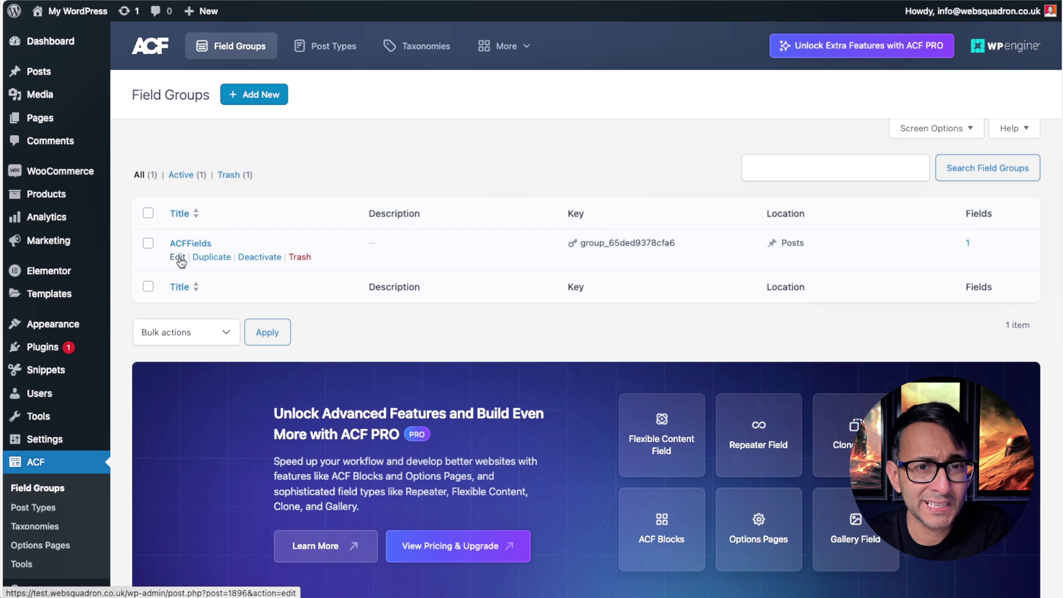
left_click(180, 259)
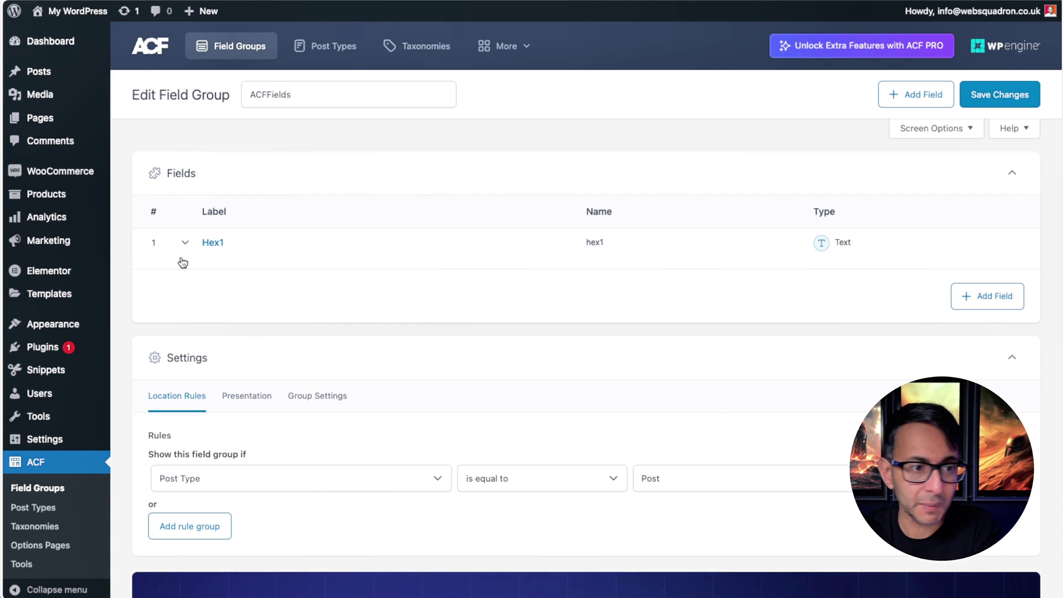
scroll(407, 261, "down", 1)
scroll(408, 260, "down", 4)
scroll(407, 261, "up", 3)
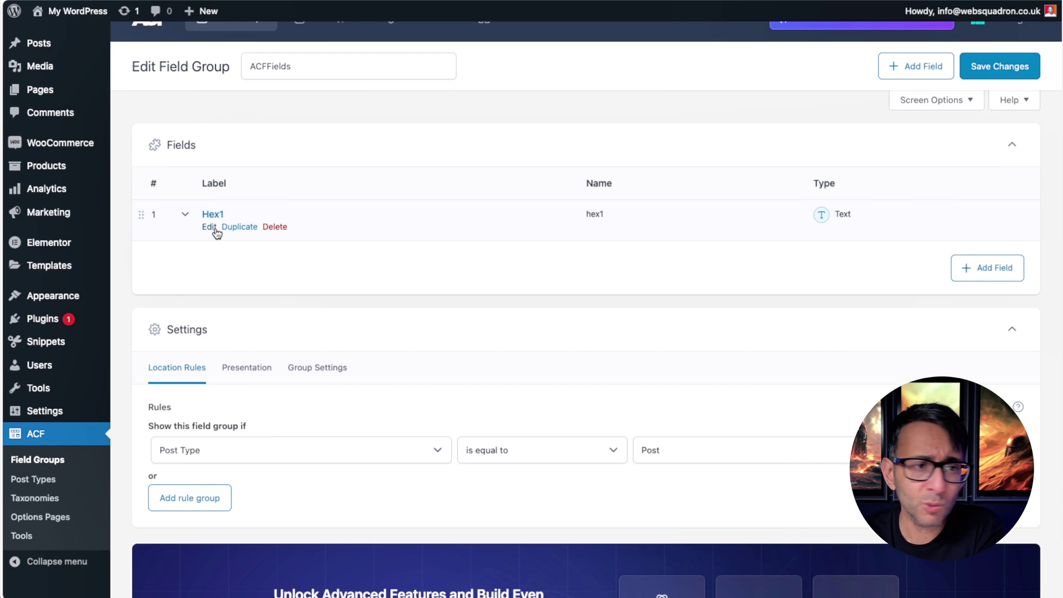
left_click(186, 217)
scroll(512, 254, "down", 1)
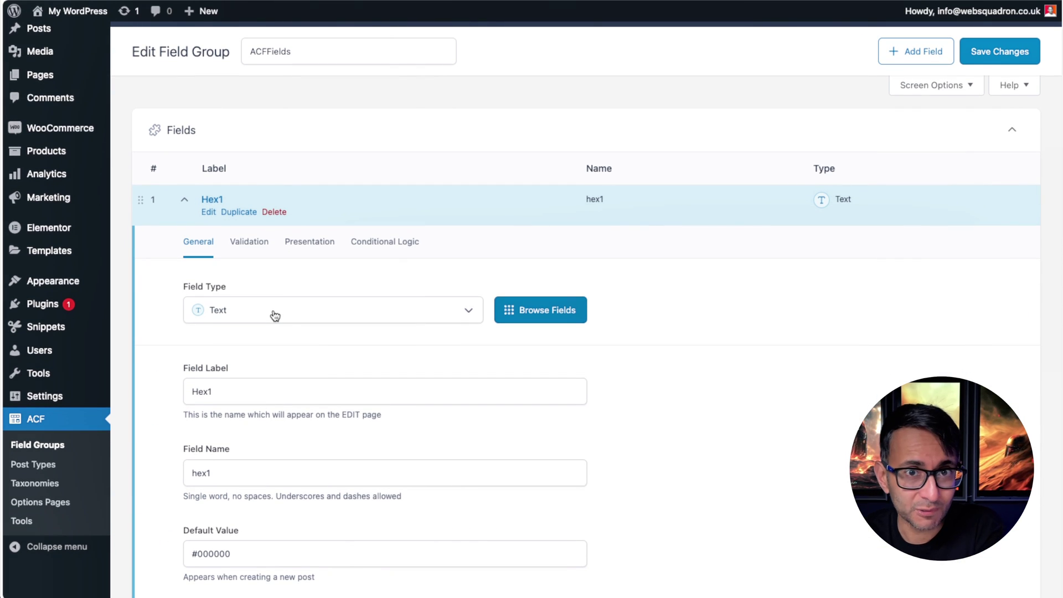
left_click(359, 317)
scroll(399, 418, "down", 6)
scroll(385, 476, "up", 3)
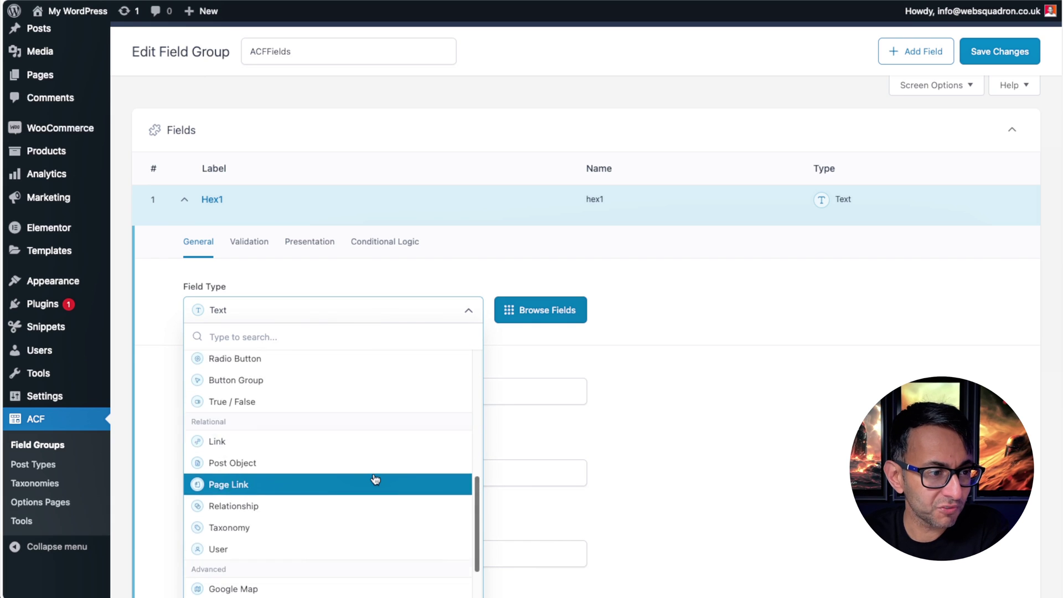
scroll(372, 477, "down", 8)
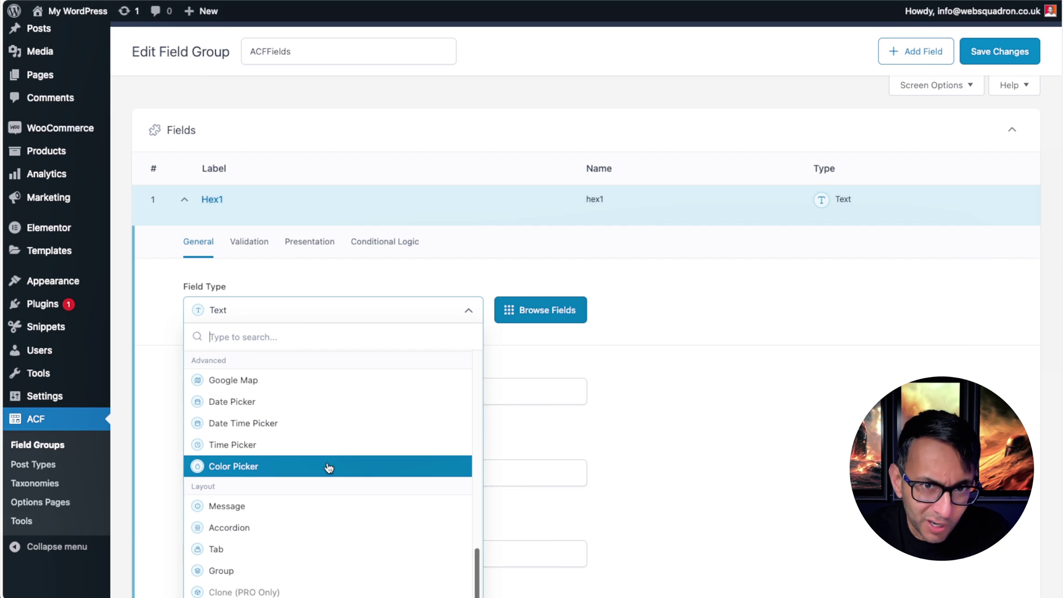
scroll(280, 421, "up", 8)
left_click(179, 297)
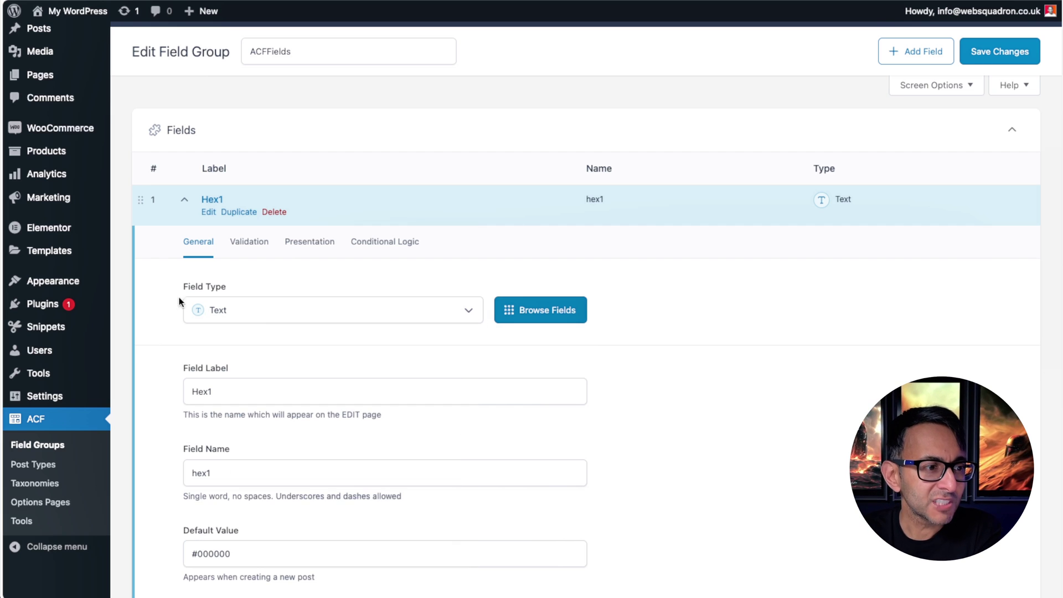
scroll(279, 333, "down", 2)
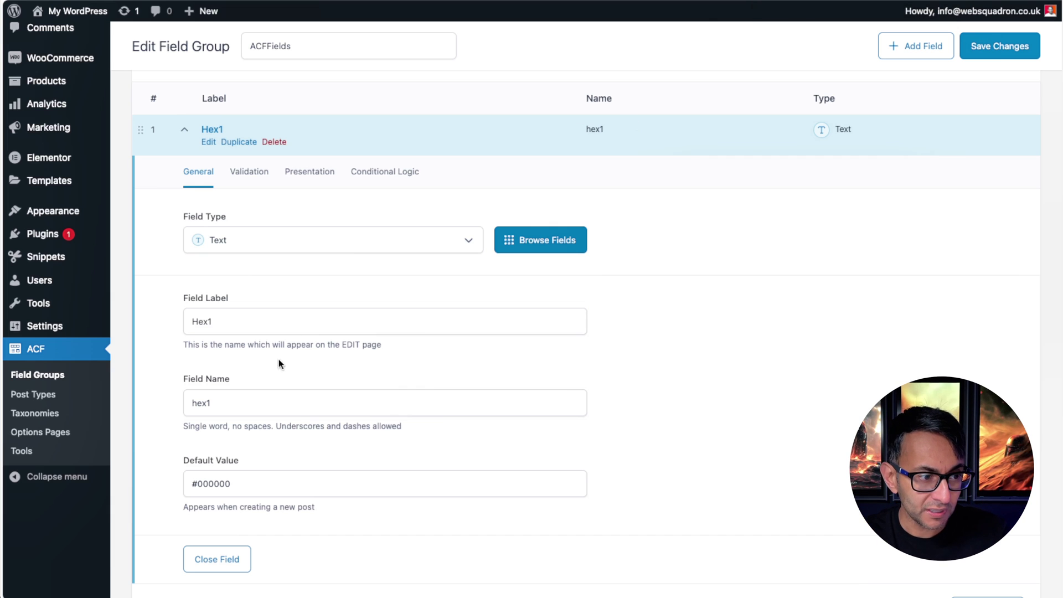
Tweak the Hex1 field label and name, then revert them to Hex1 and hex1
double_click(219, 403)
left_click(239, 330)
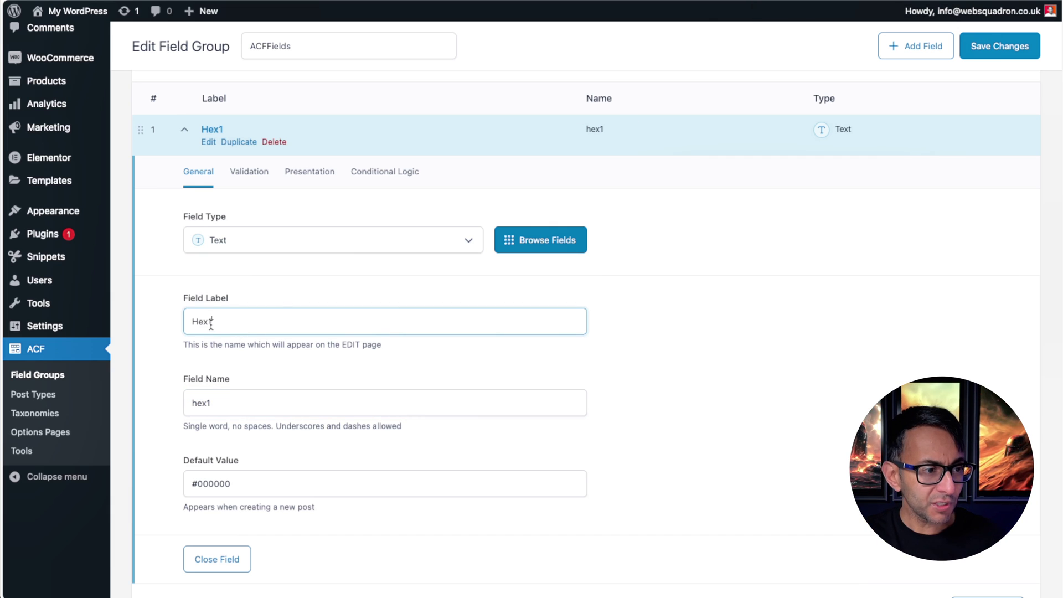
left_click(209, 322)
left_click(207, 403)
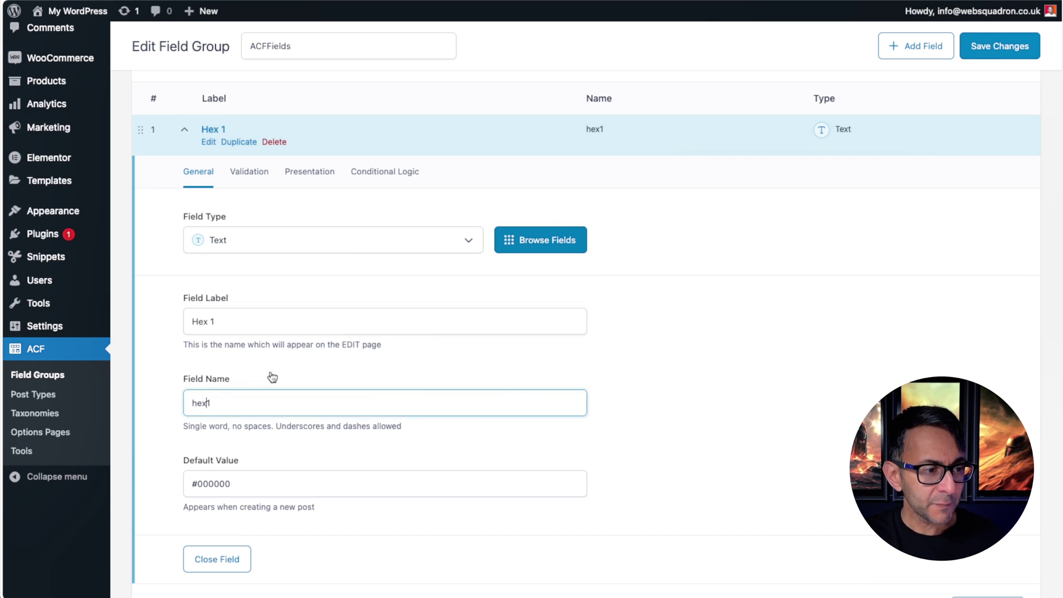
type("_")
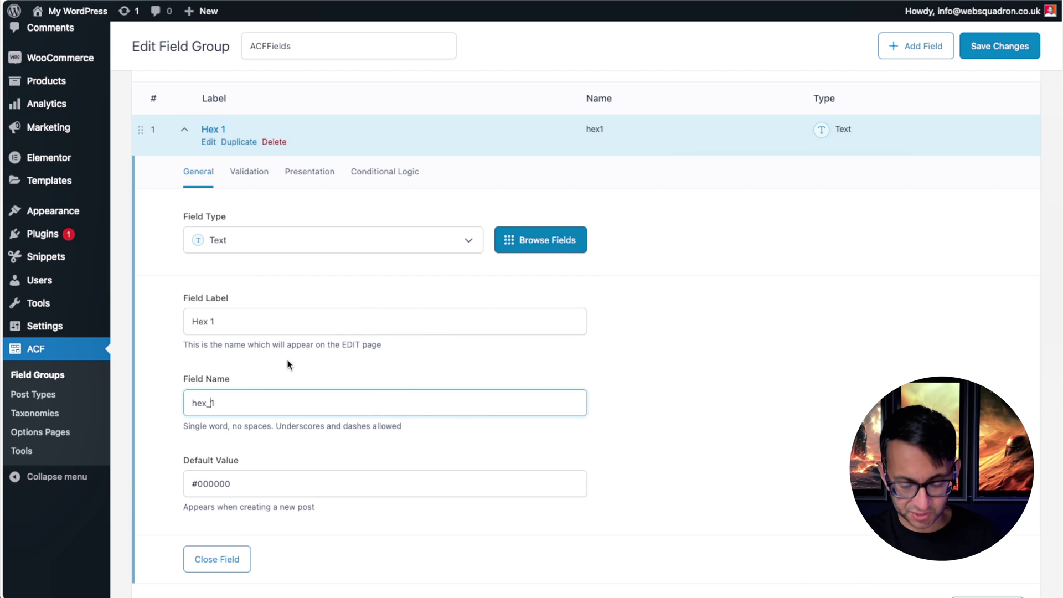
key("BackSpace")
left_click(208, 323)
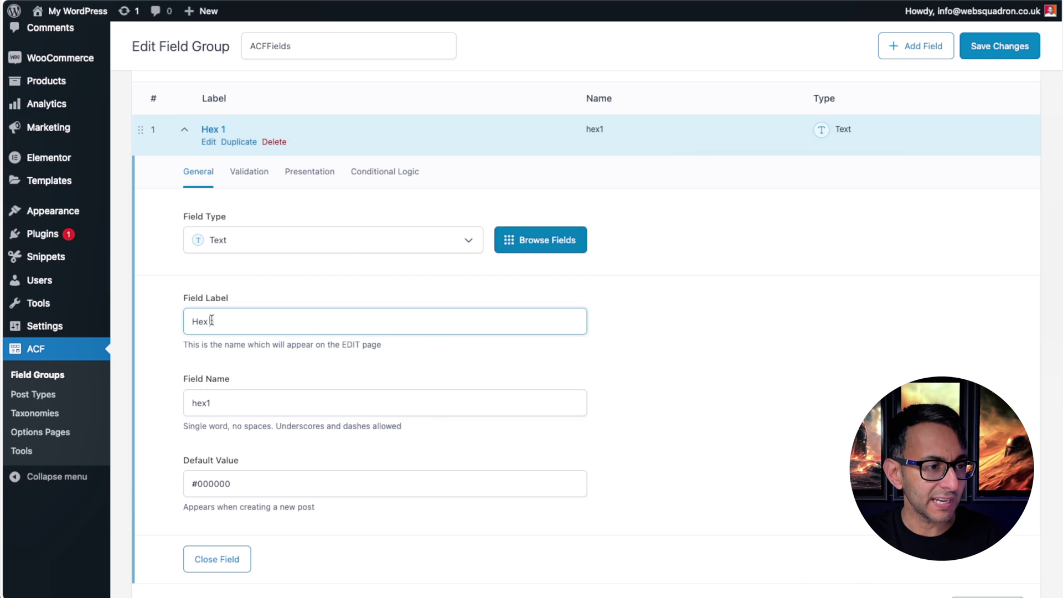
key("BackSpace")
Select the #000000 default value and switch to the WordPress All Posts list
left_click(386, 484)
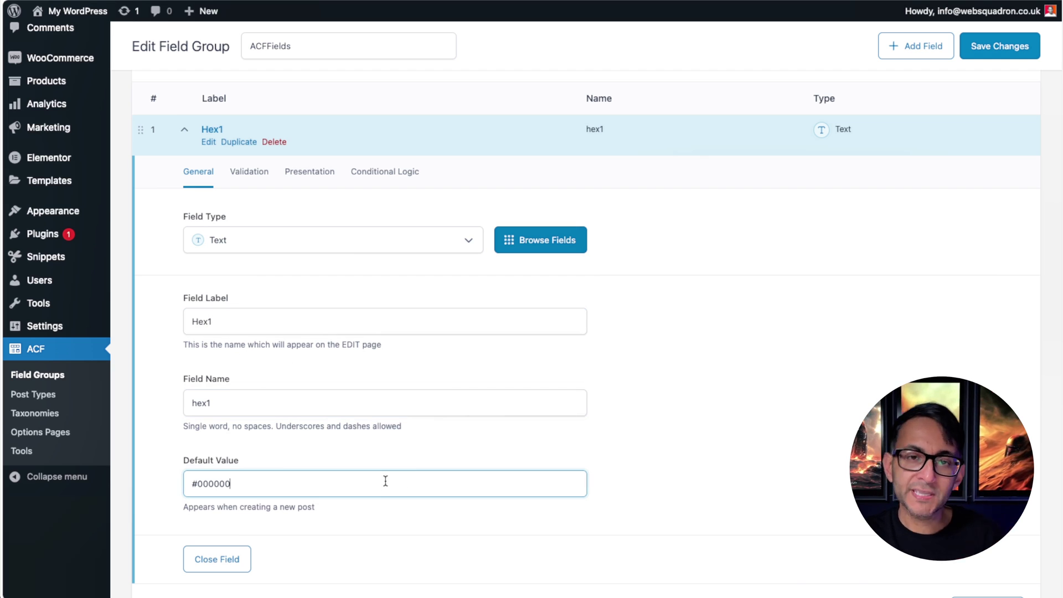
left_click_drag(264, 489, 177, 483)
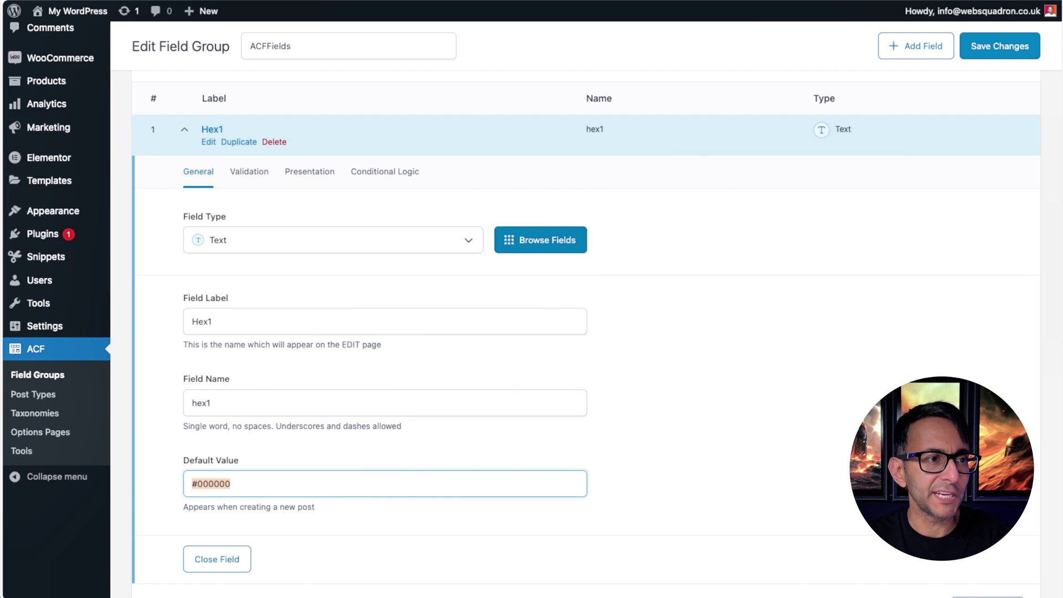
left_click(451, 3)
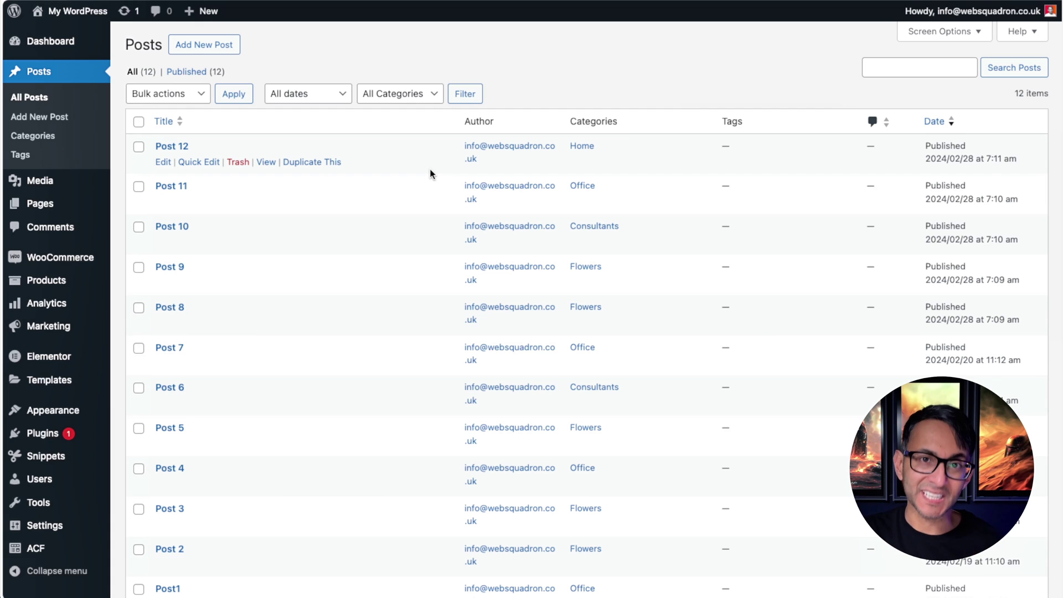
left_click(460, 2)
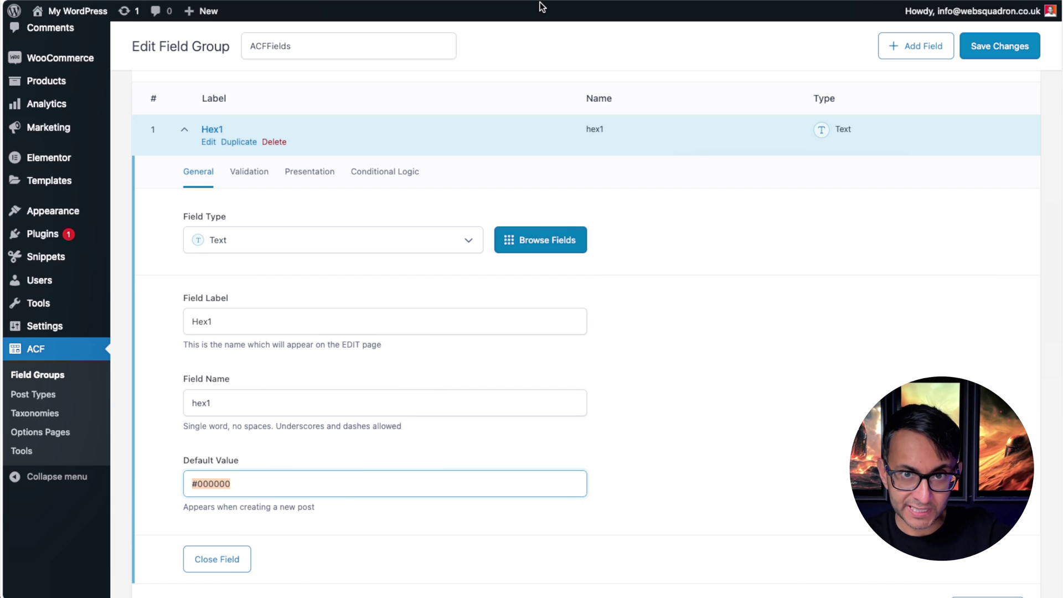
left_click(265, 484)
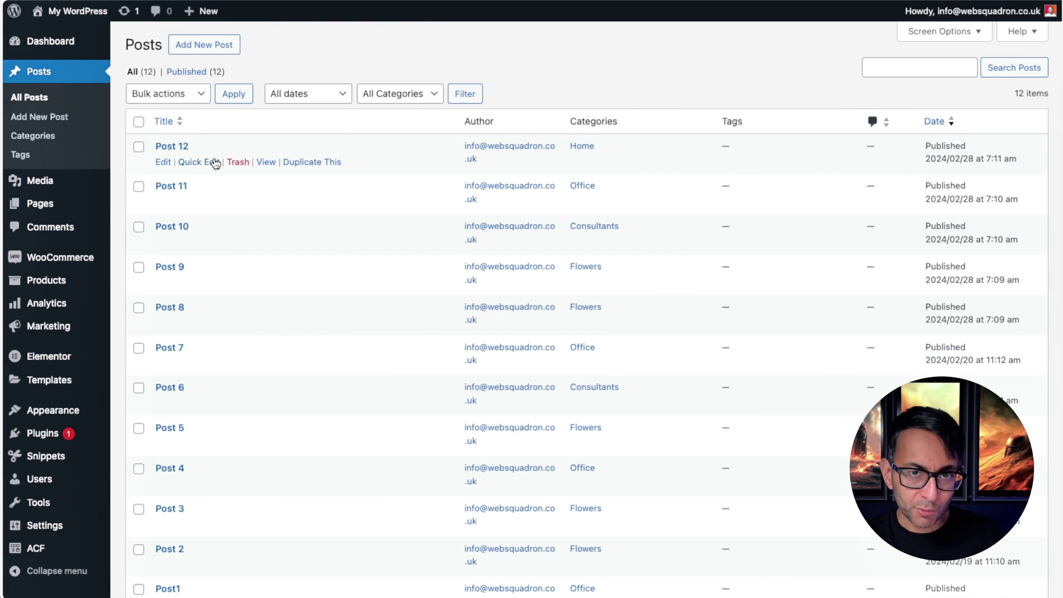
Open Post 12's editor in a new tab and update it with its #000000 Hex1 value
right_click(164, 165)
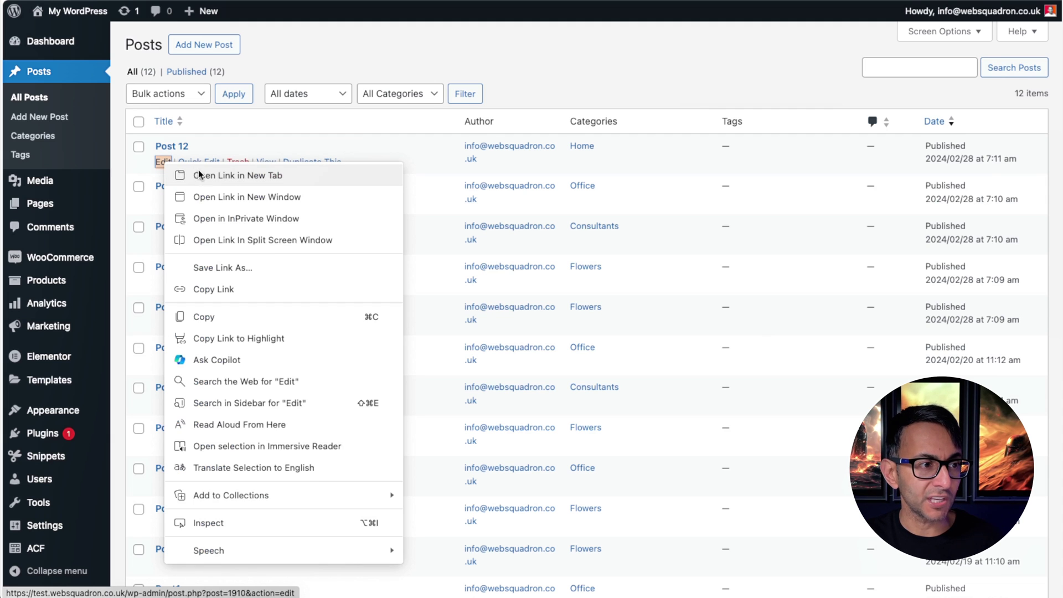
left_click(208, 171)
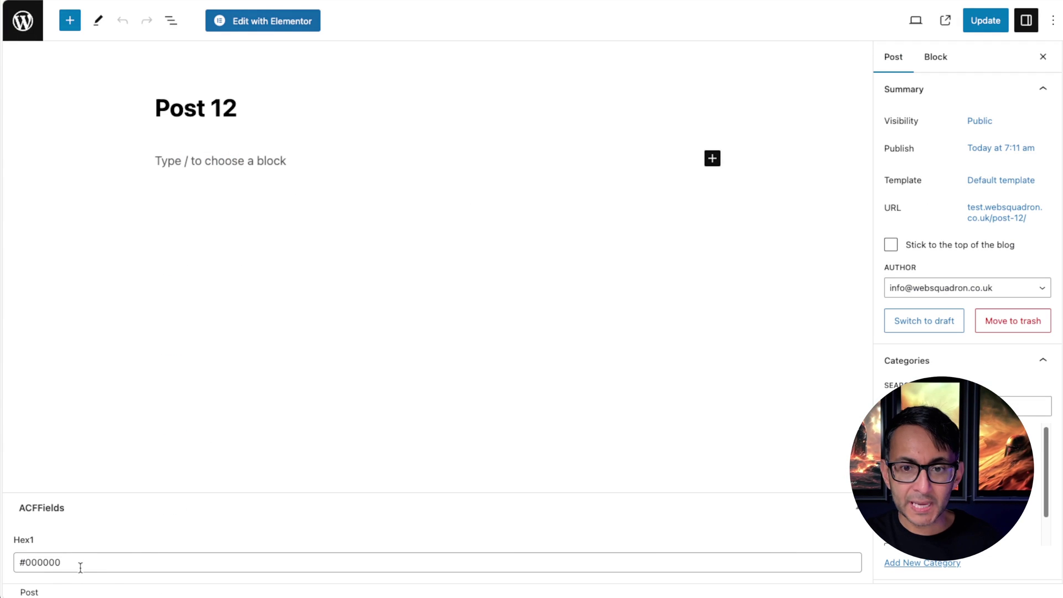
left_click(993, 29)
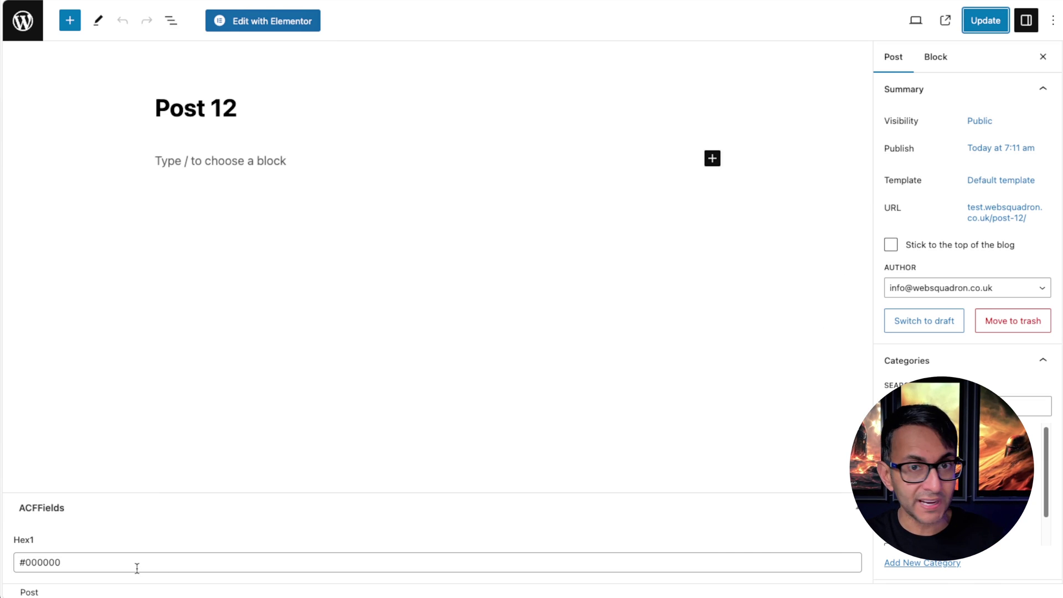
left_click(985, 21)
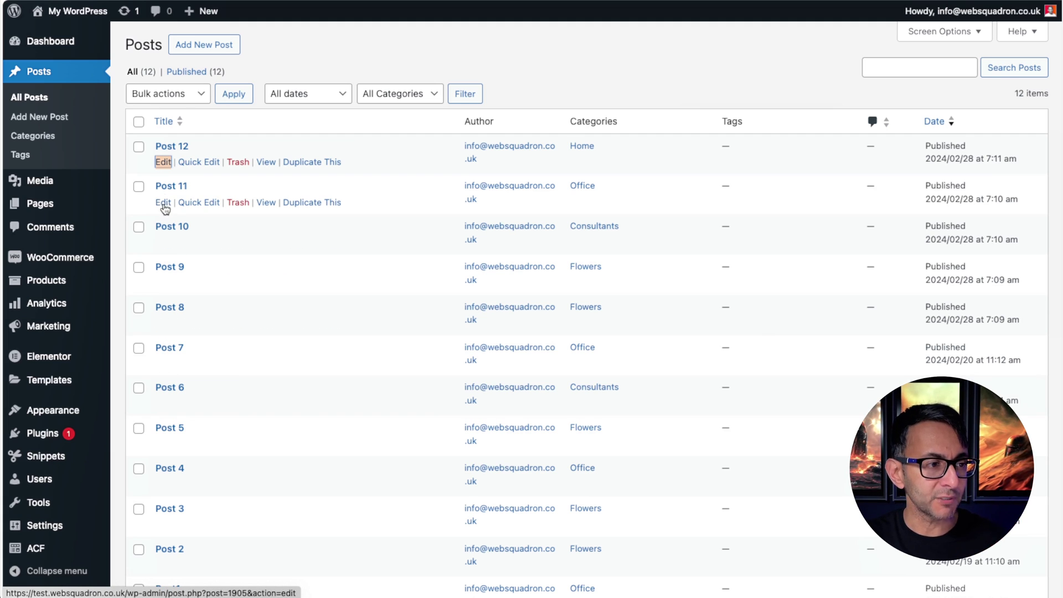
Open Post 11, change its Hex1 value to #FFa900, and update the post
left_click(163, 203)
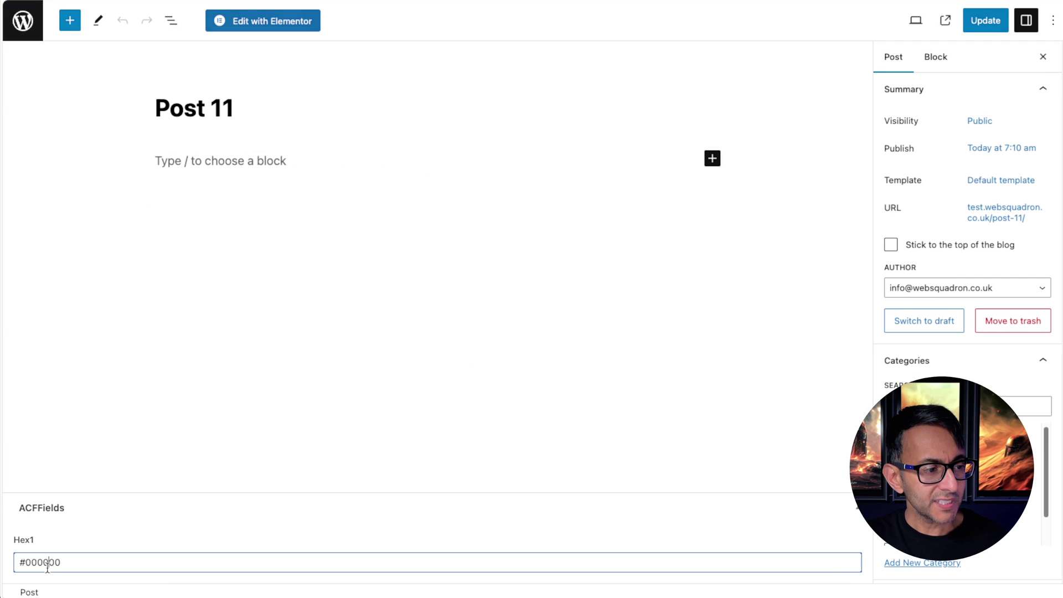
double_click(48, 562)
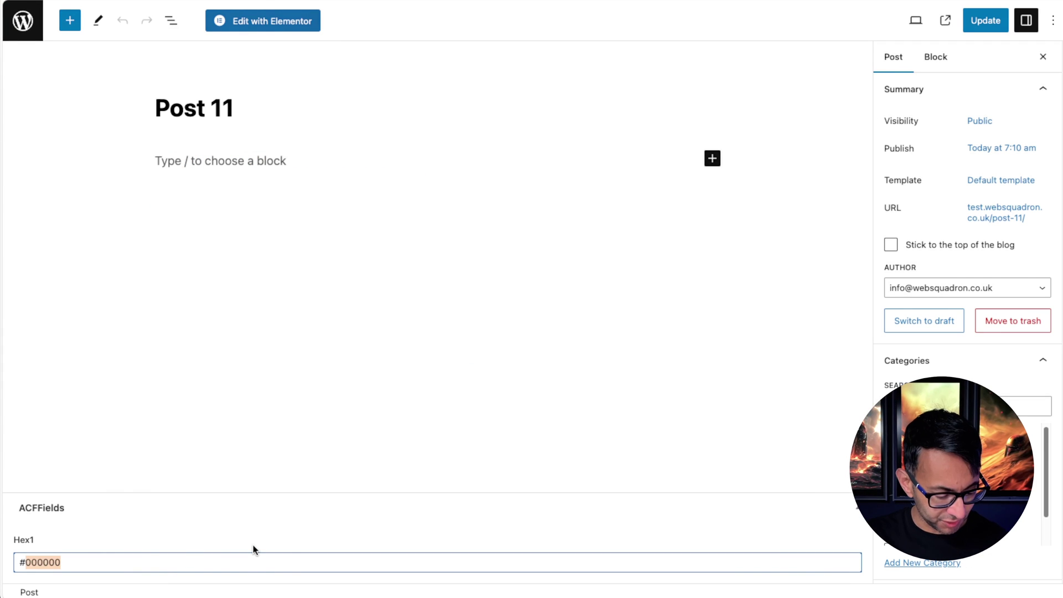
type("FFa90")
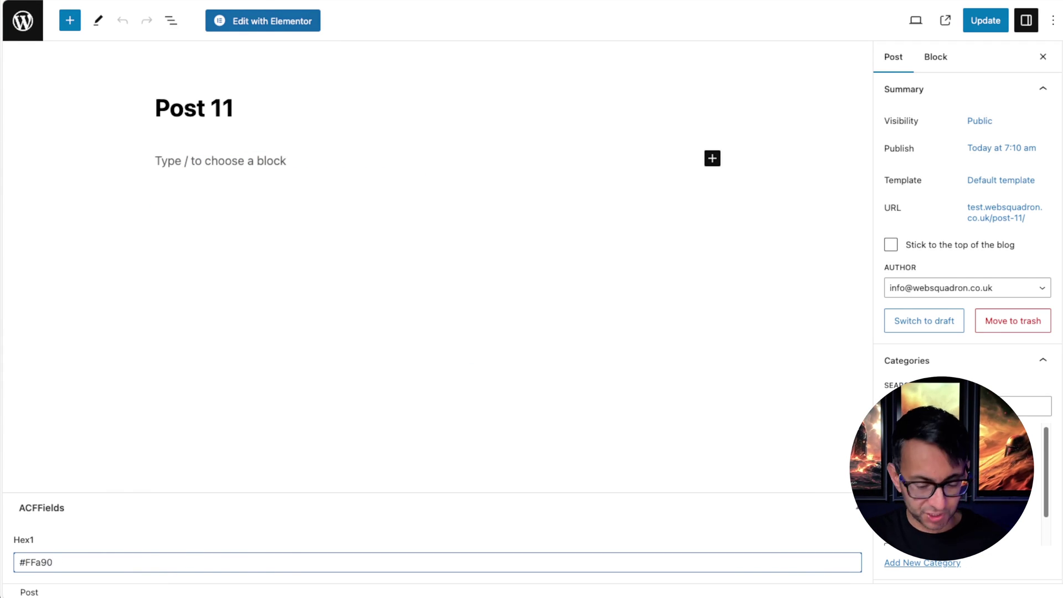
type("0")
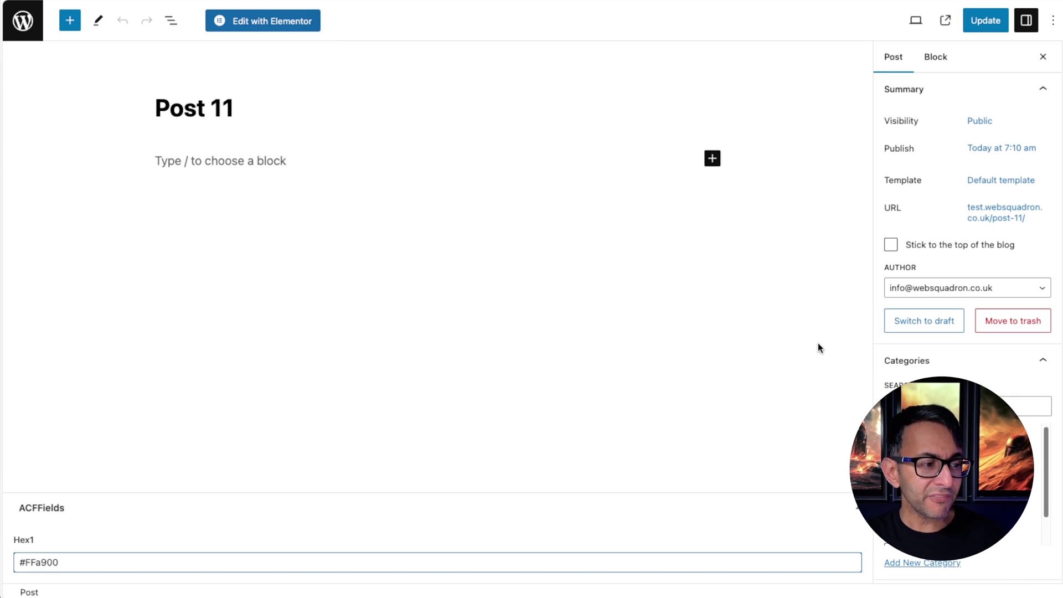
left_click(998, 28)
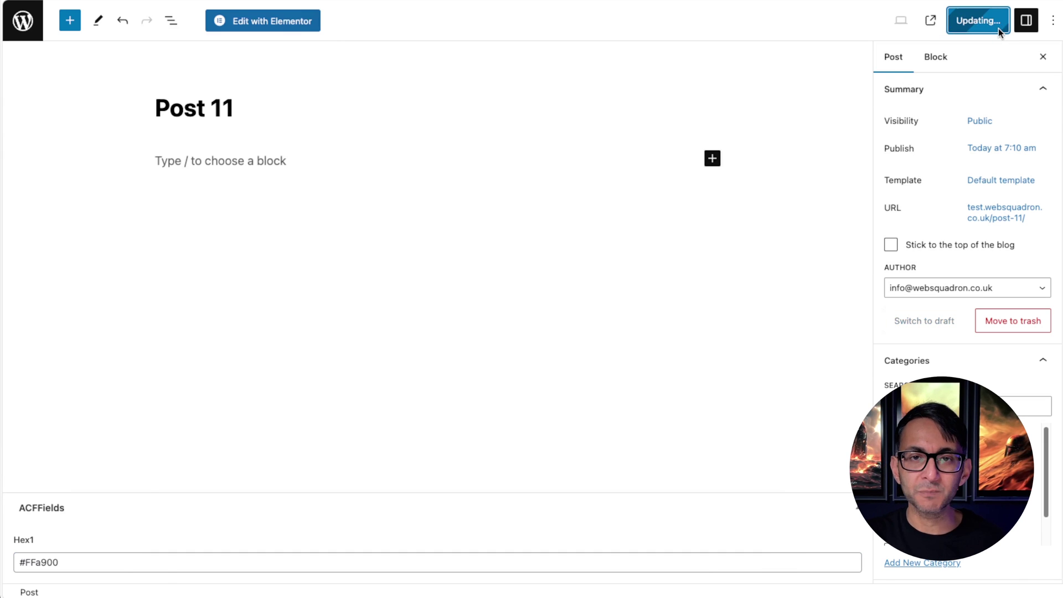